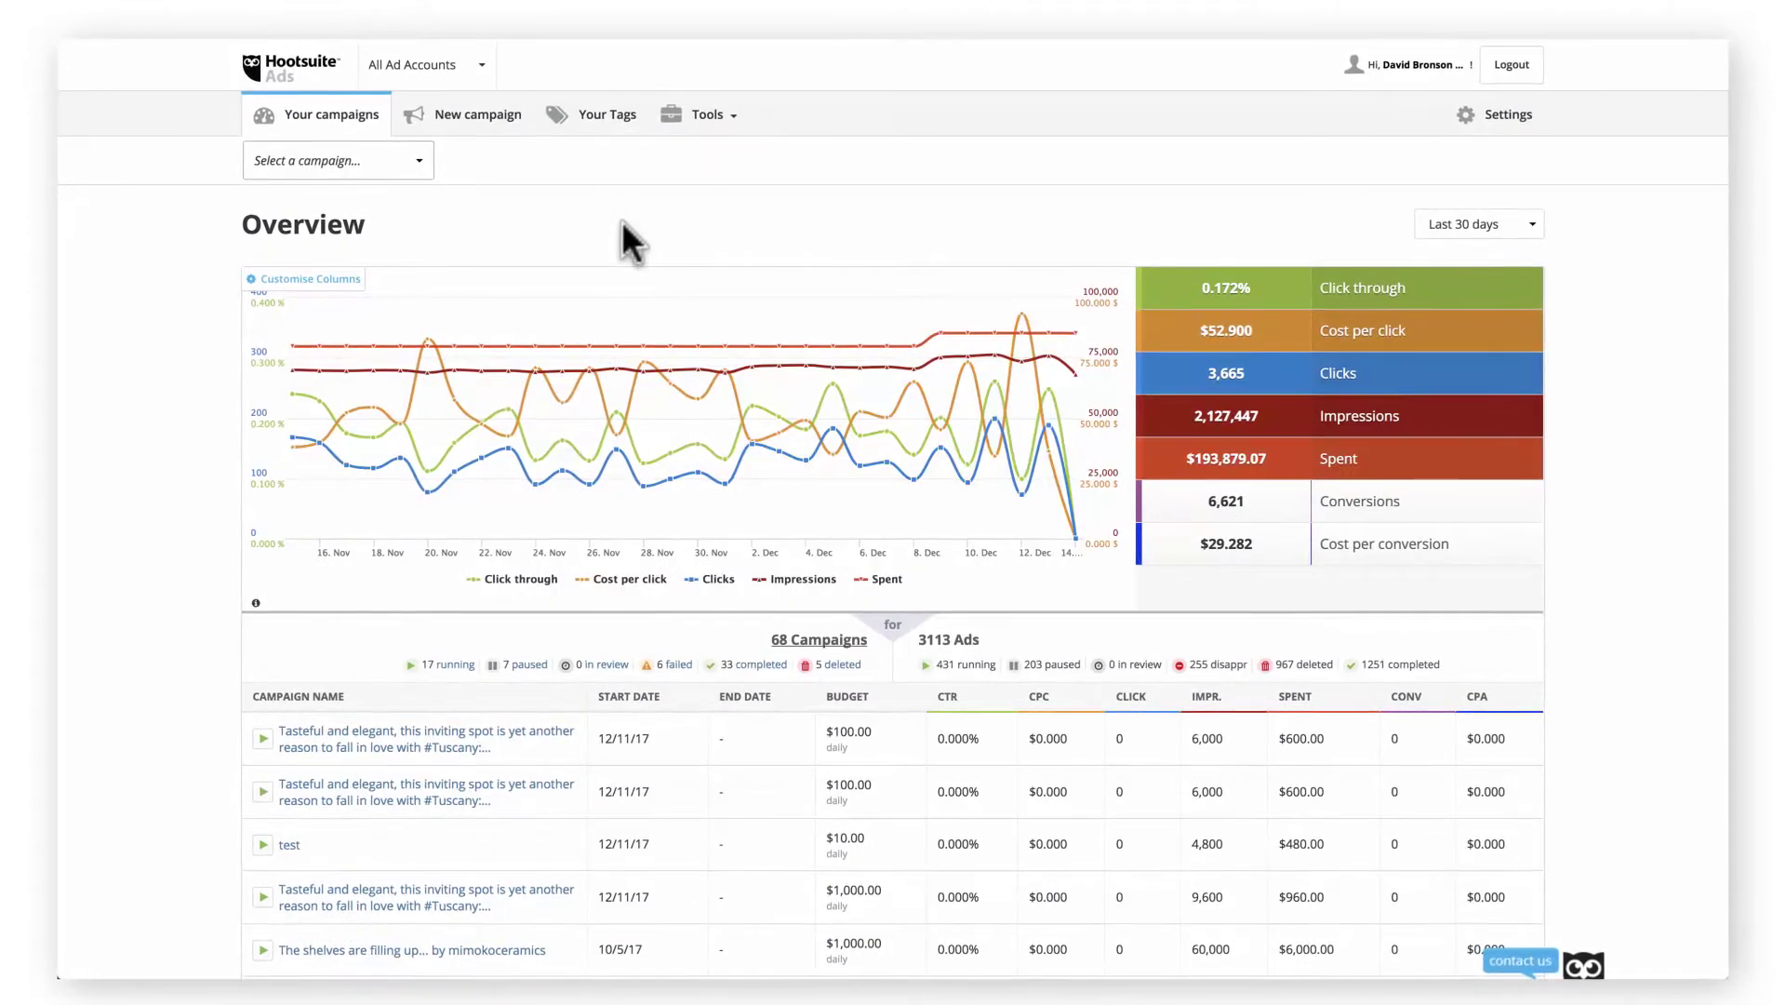
Create the Page post campaign 'Automatic Post Promotion Test' set to automatically promote latest posts.
left_click(492, 141)
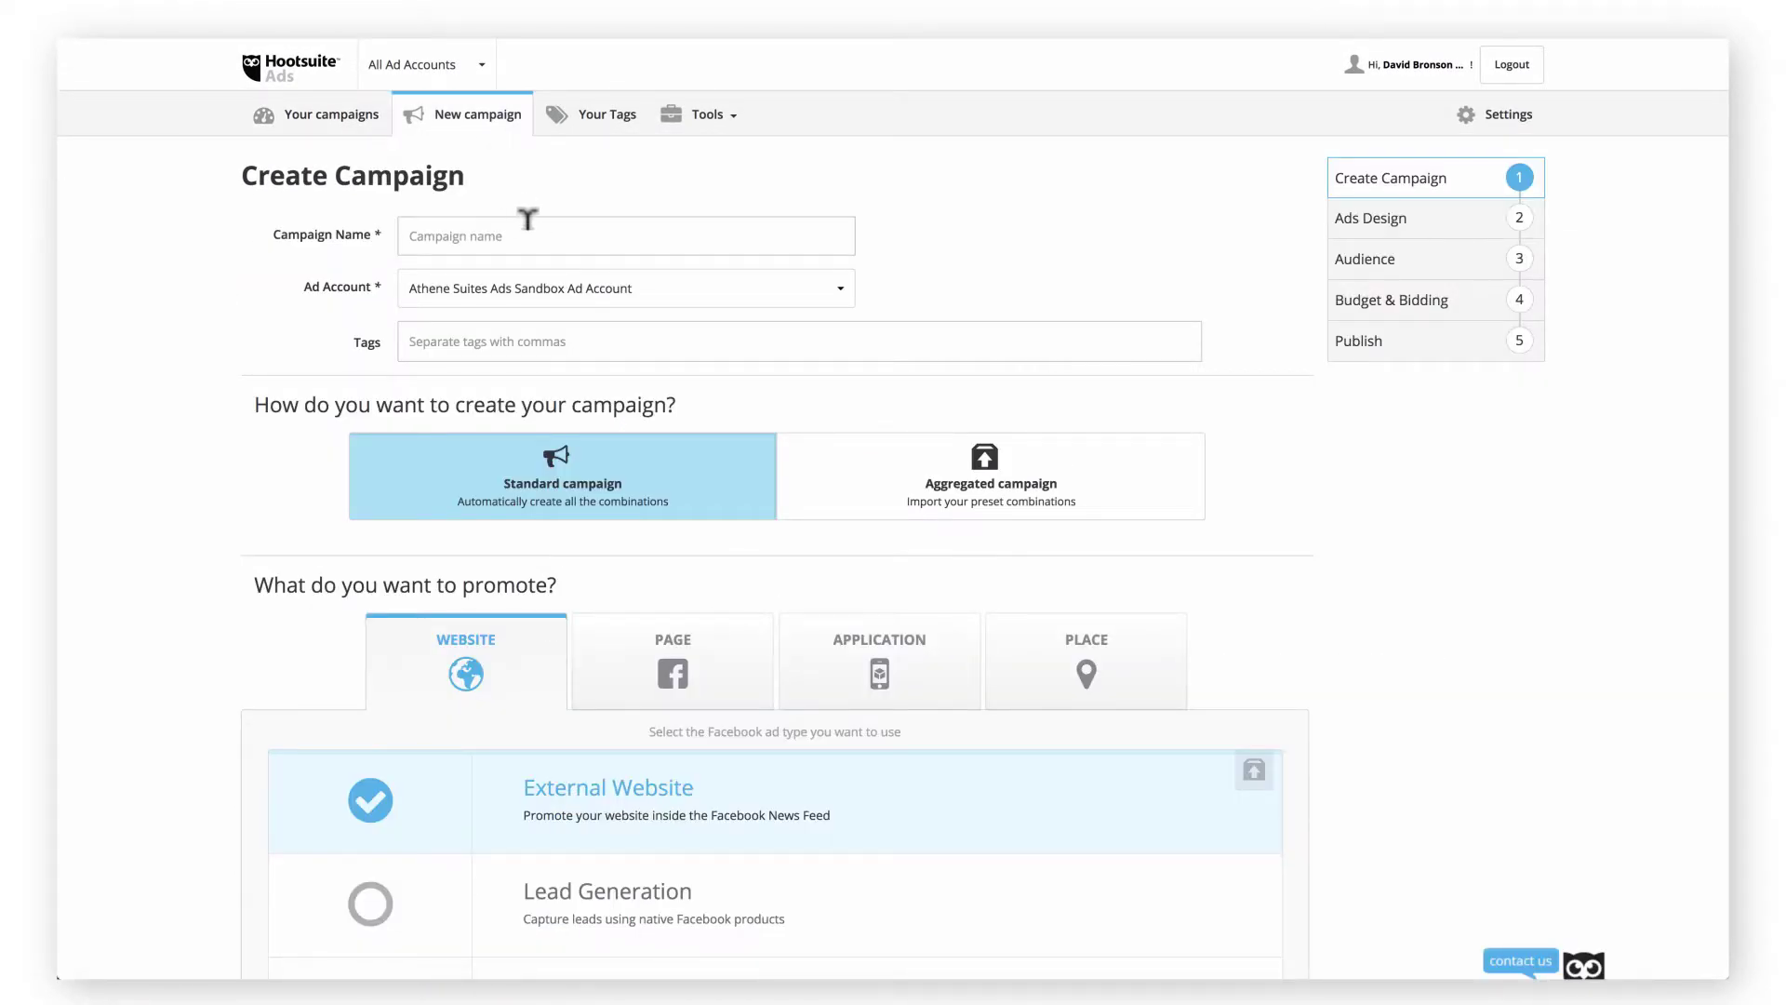
left_click(528, 235)
type("Automatic Post Promotion Test")
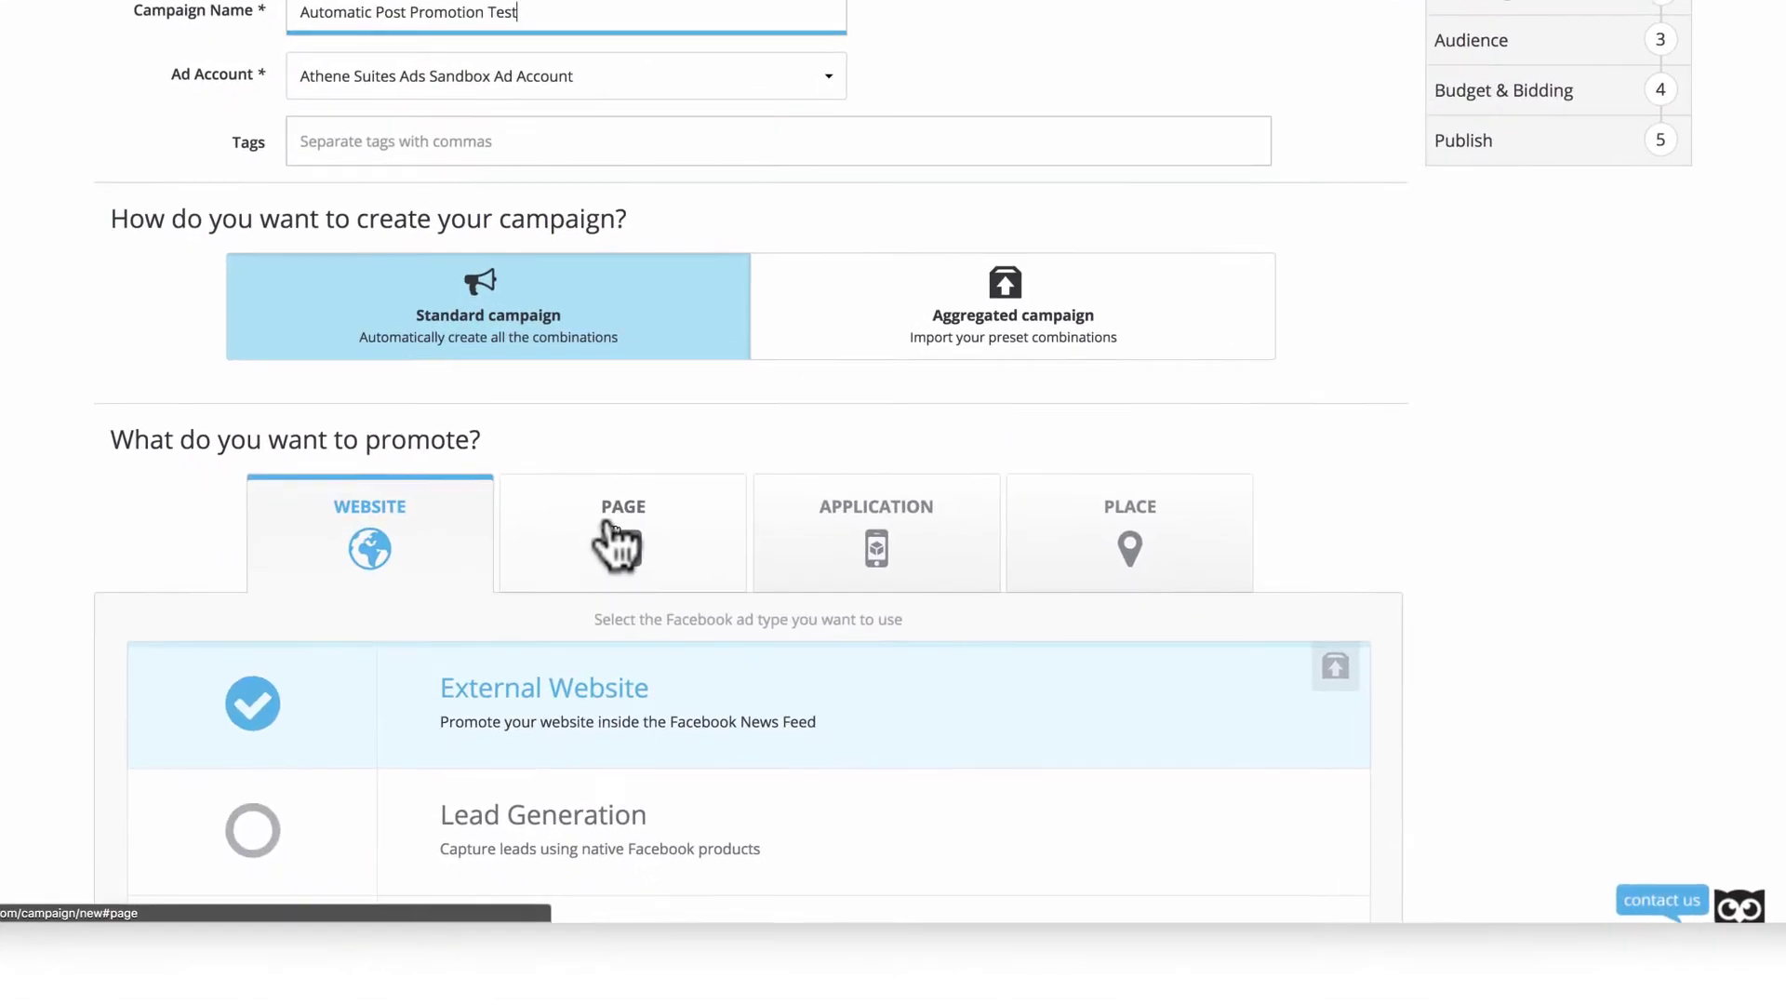
left_click(673, 659)
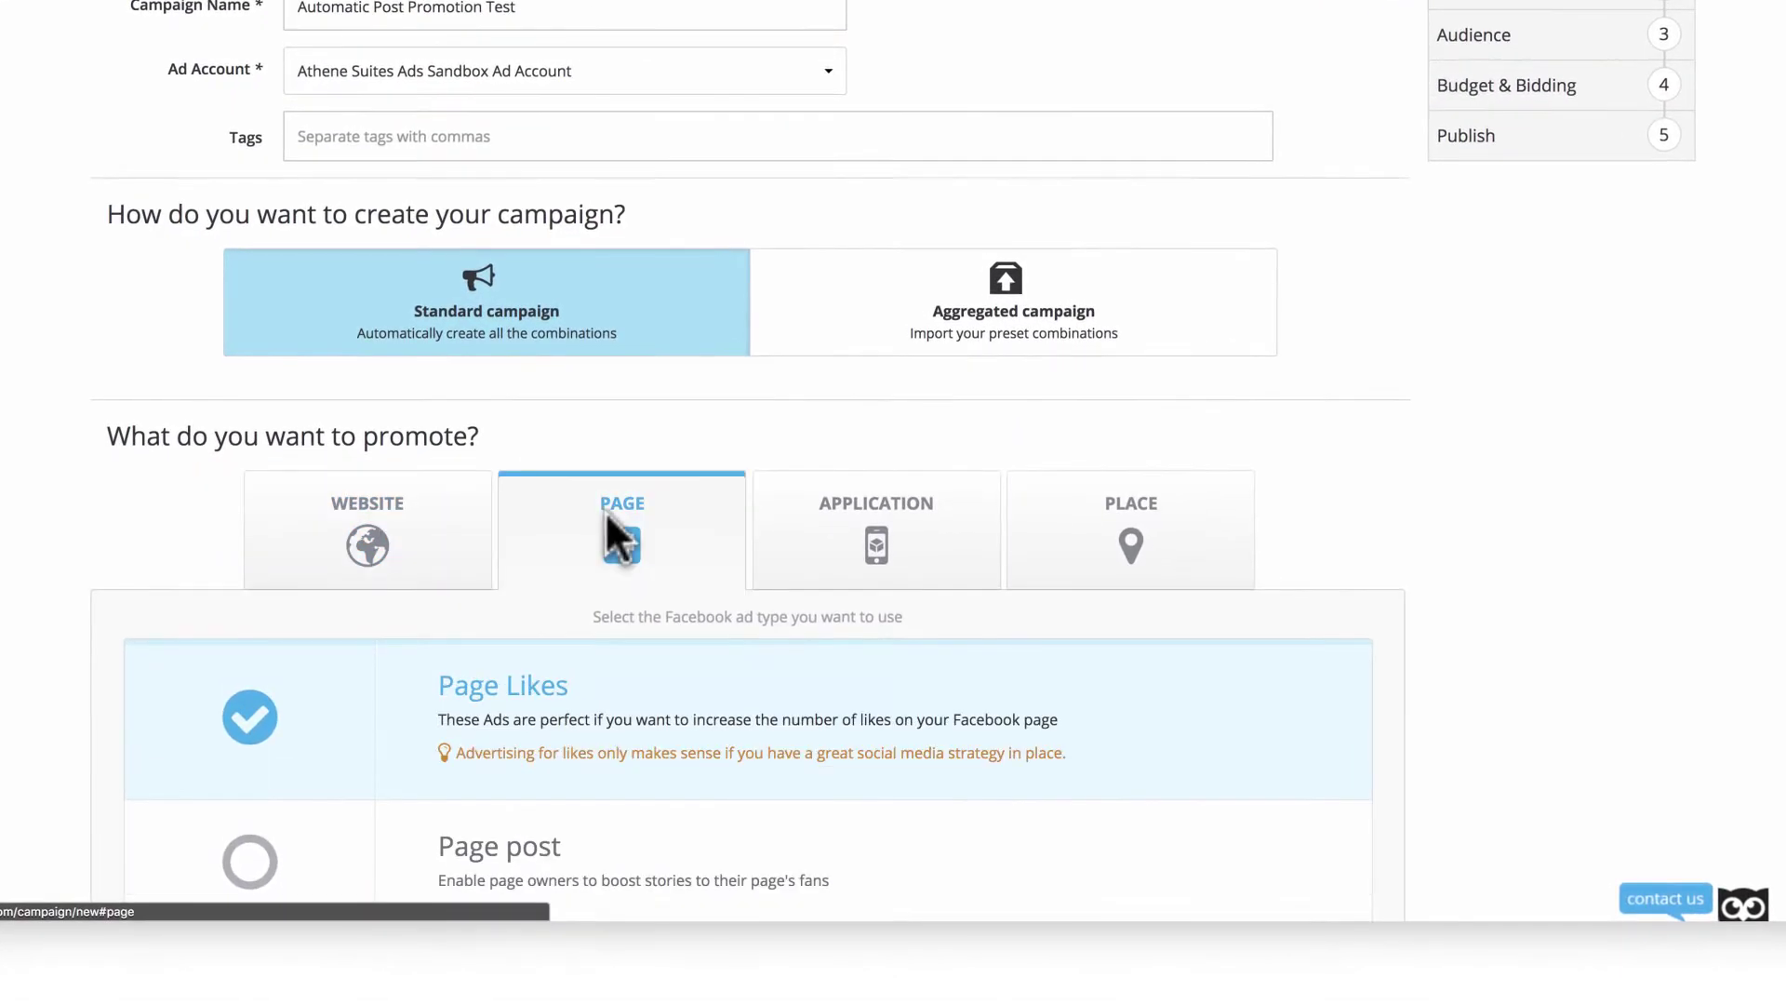
left_click(1102, 542)
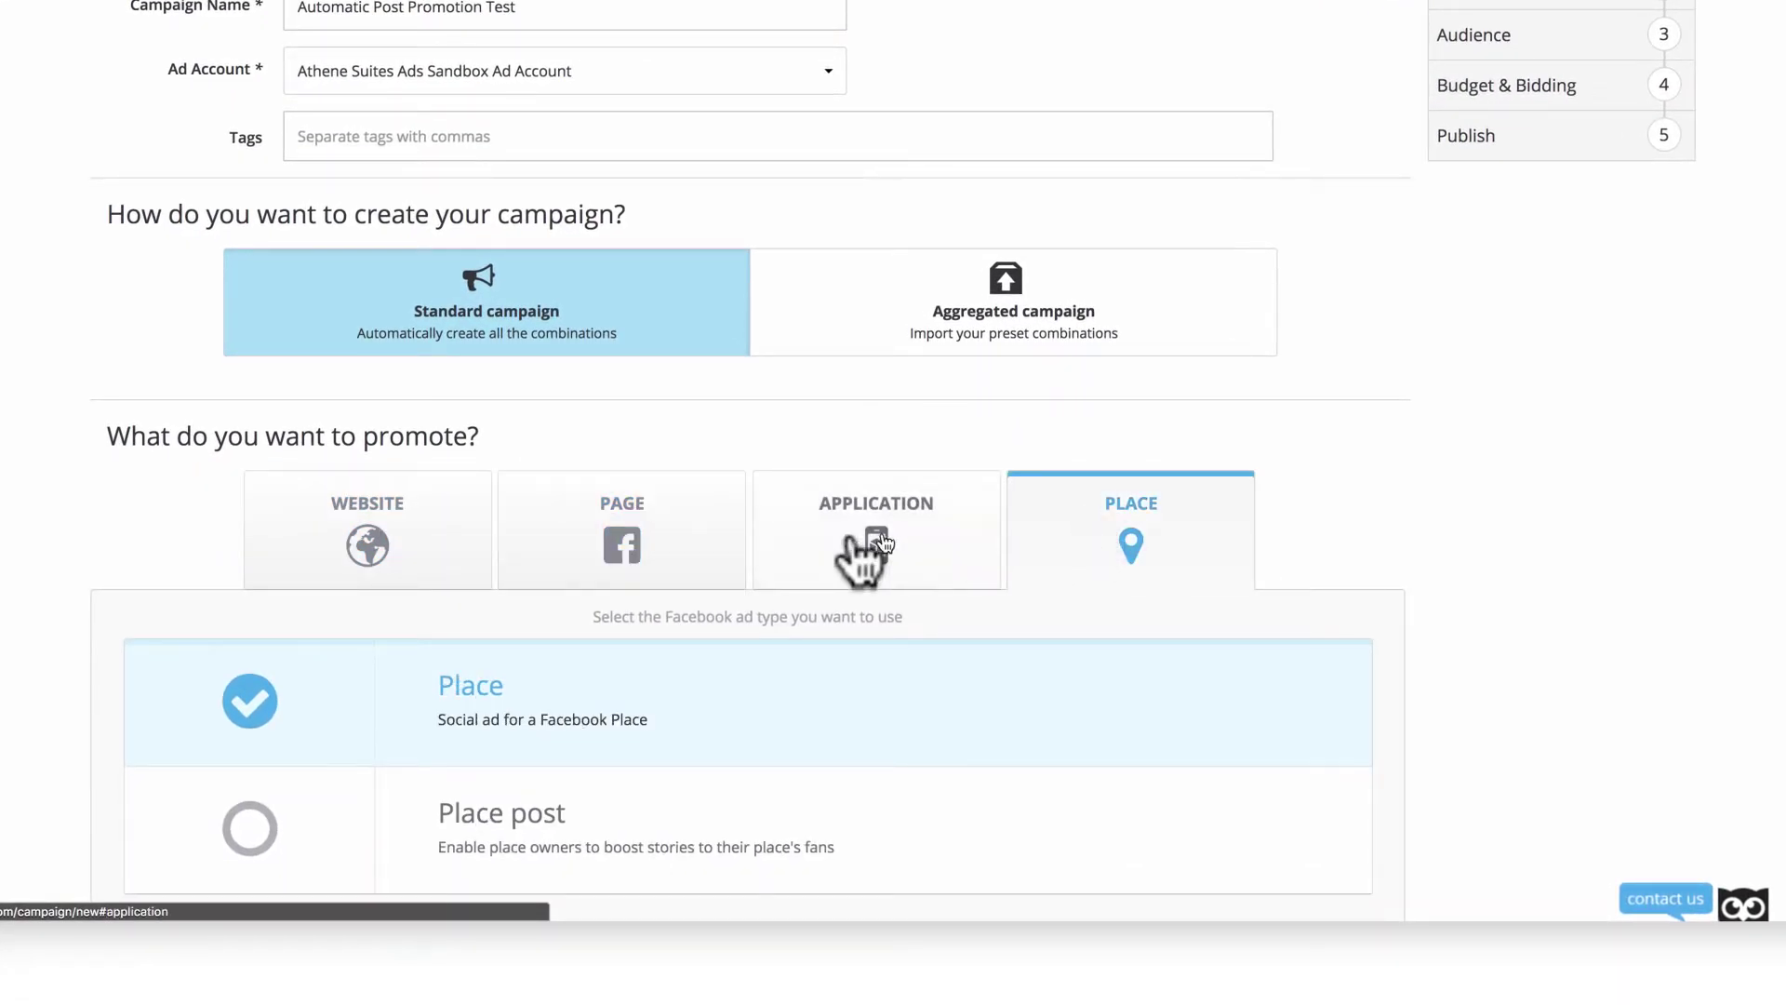
left_click(726, 538)
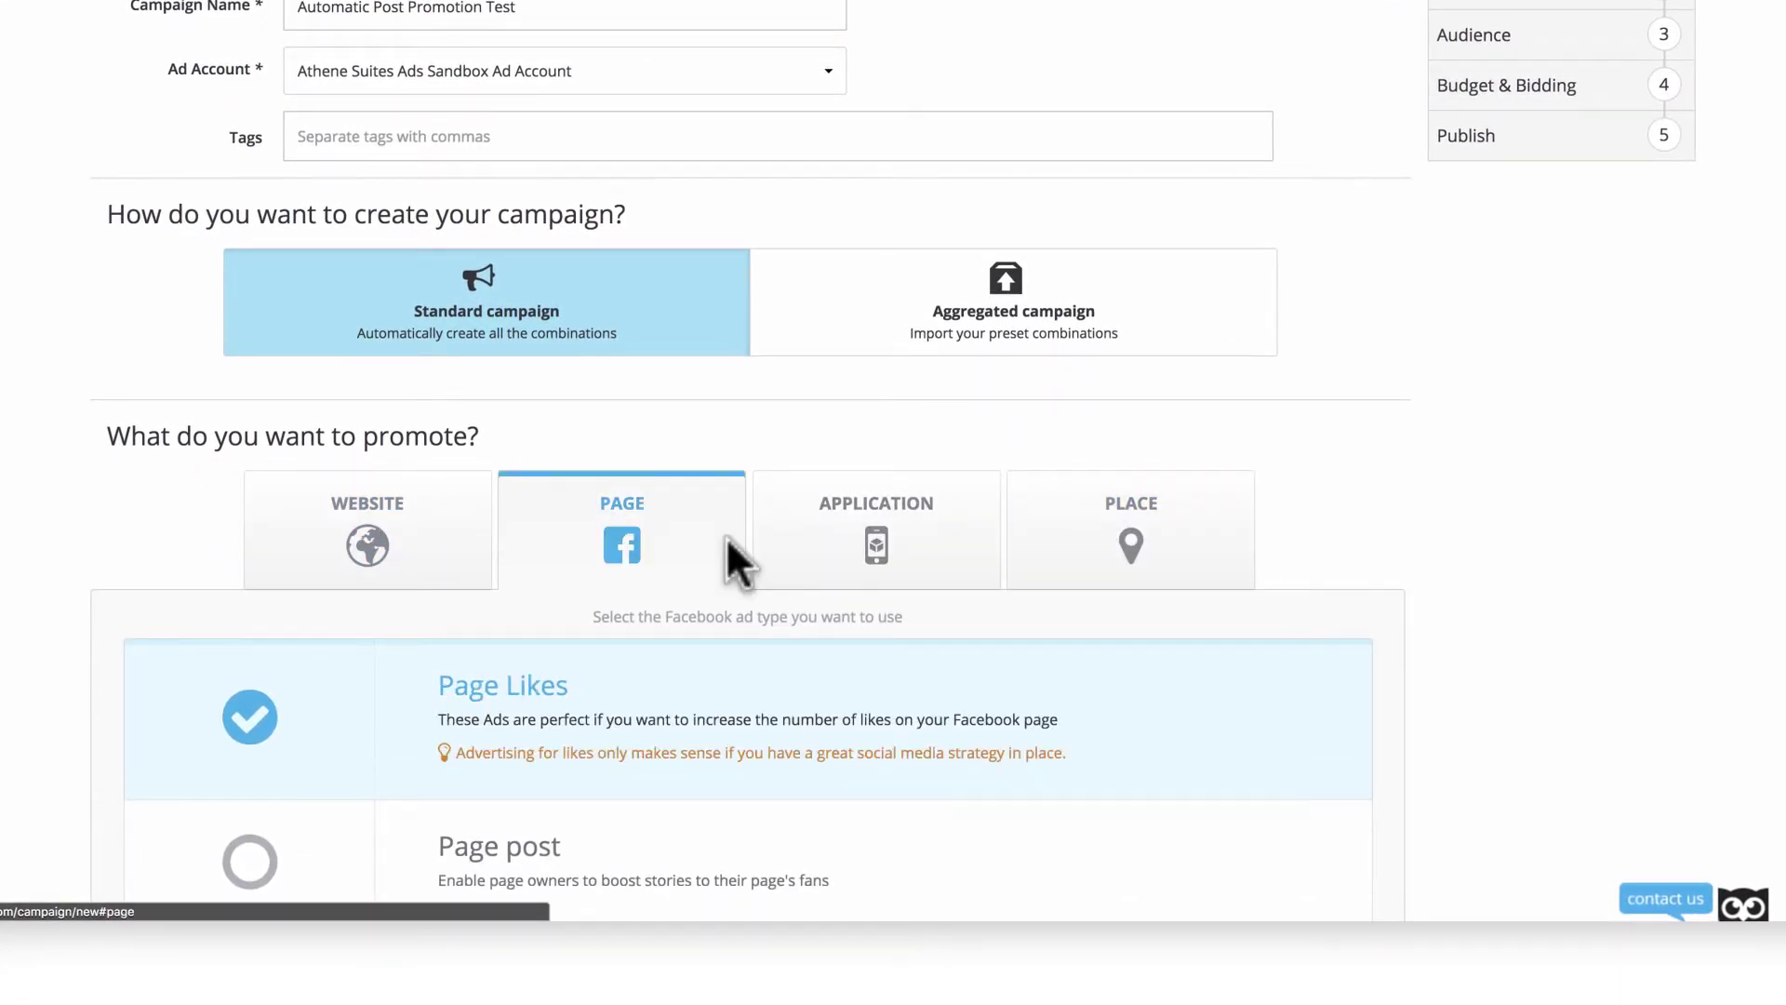
scroll(727, 538, "down", 3)
left_click(323, 523)
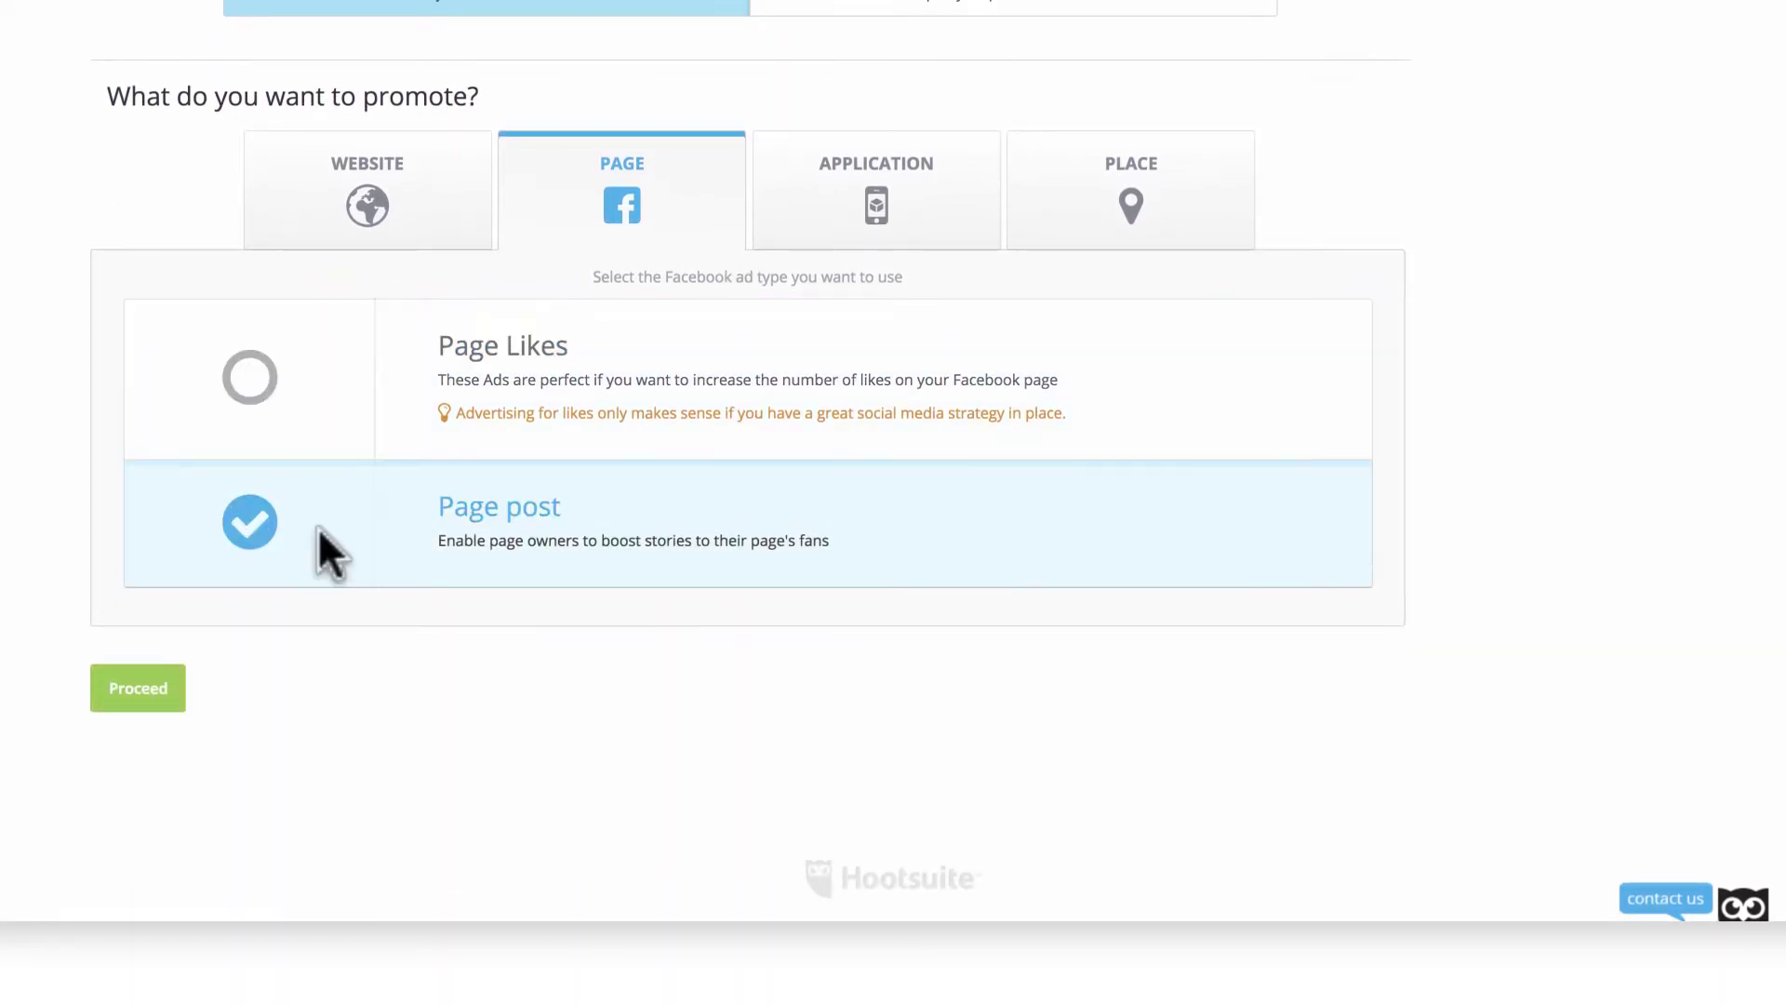
left_click(137, 688)
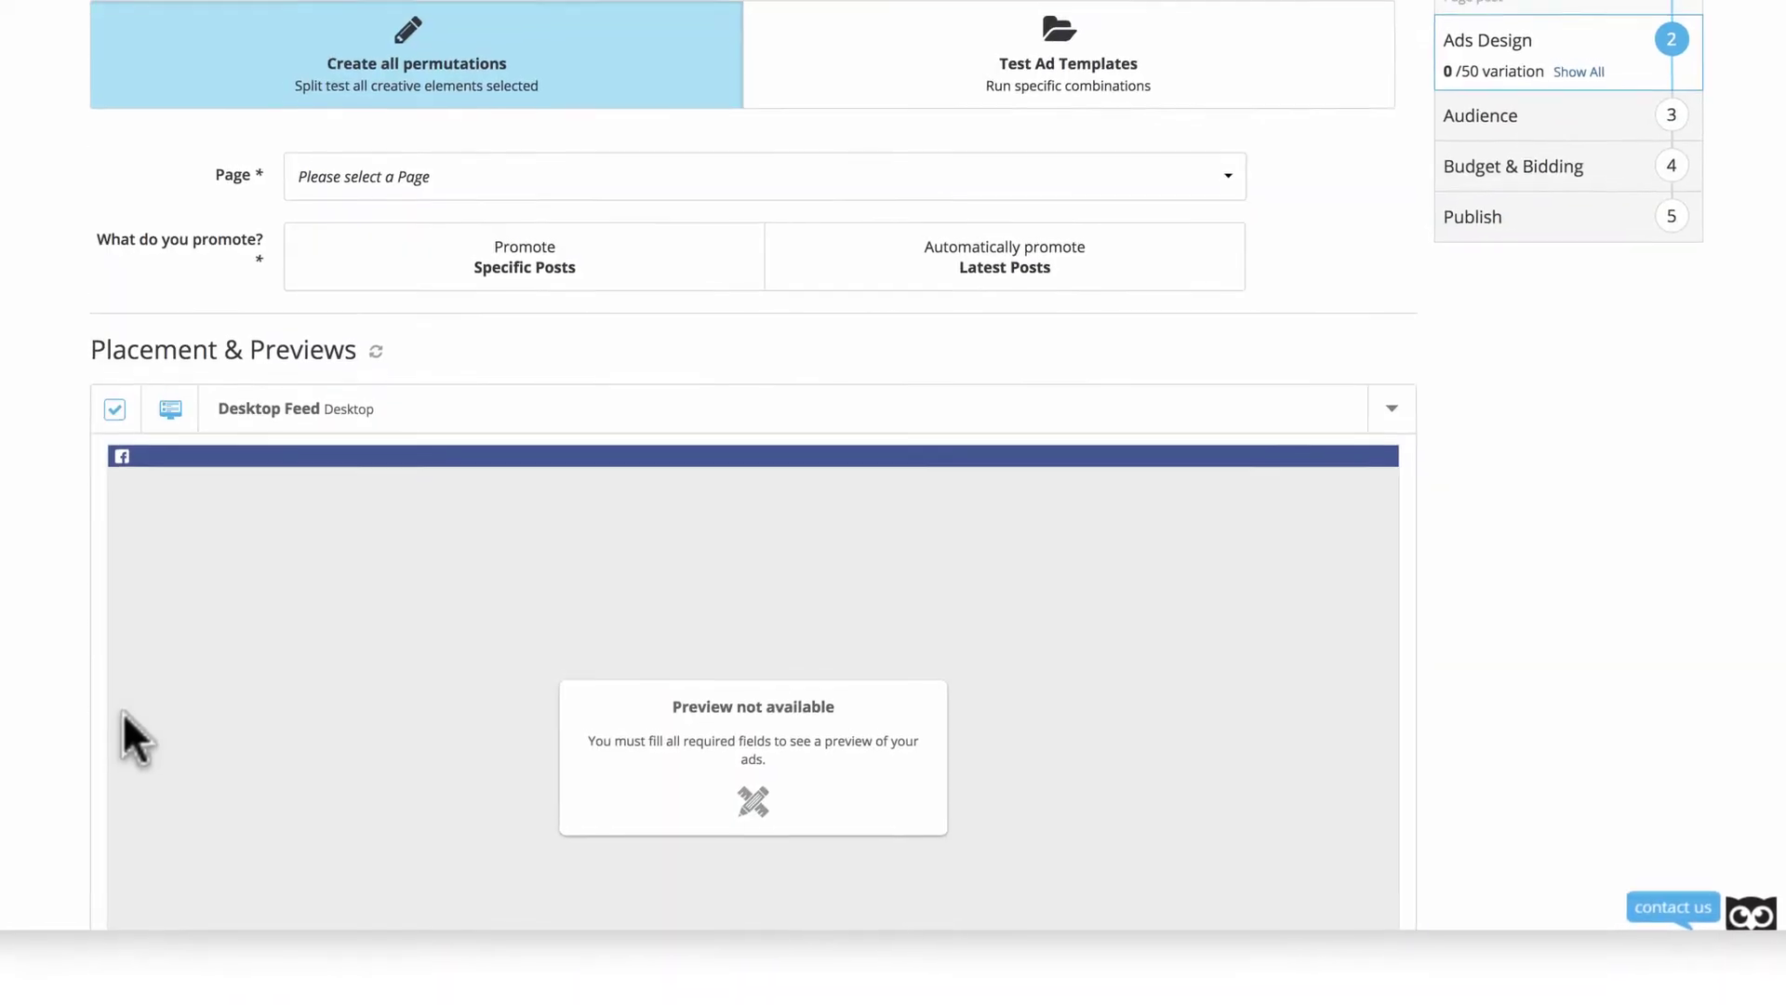
left_click(921, 360)
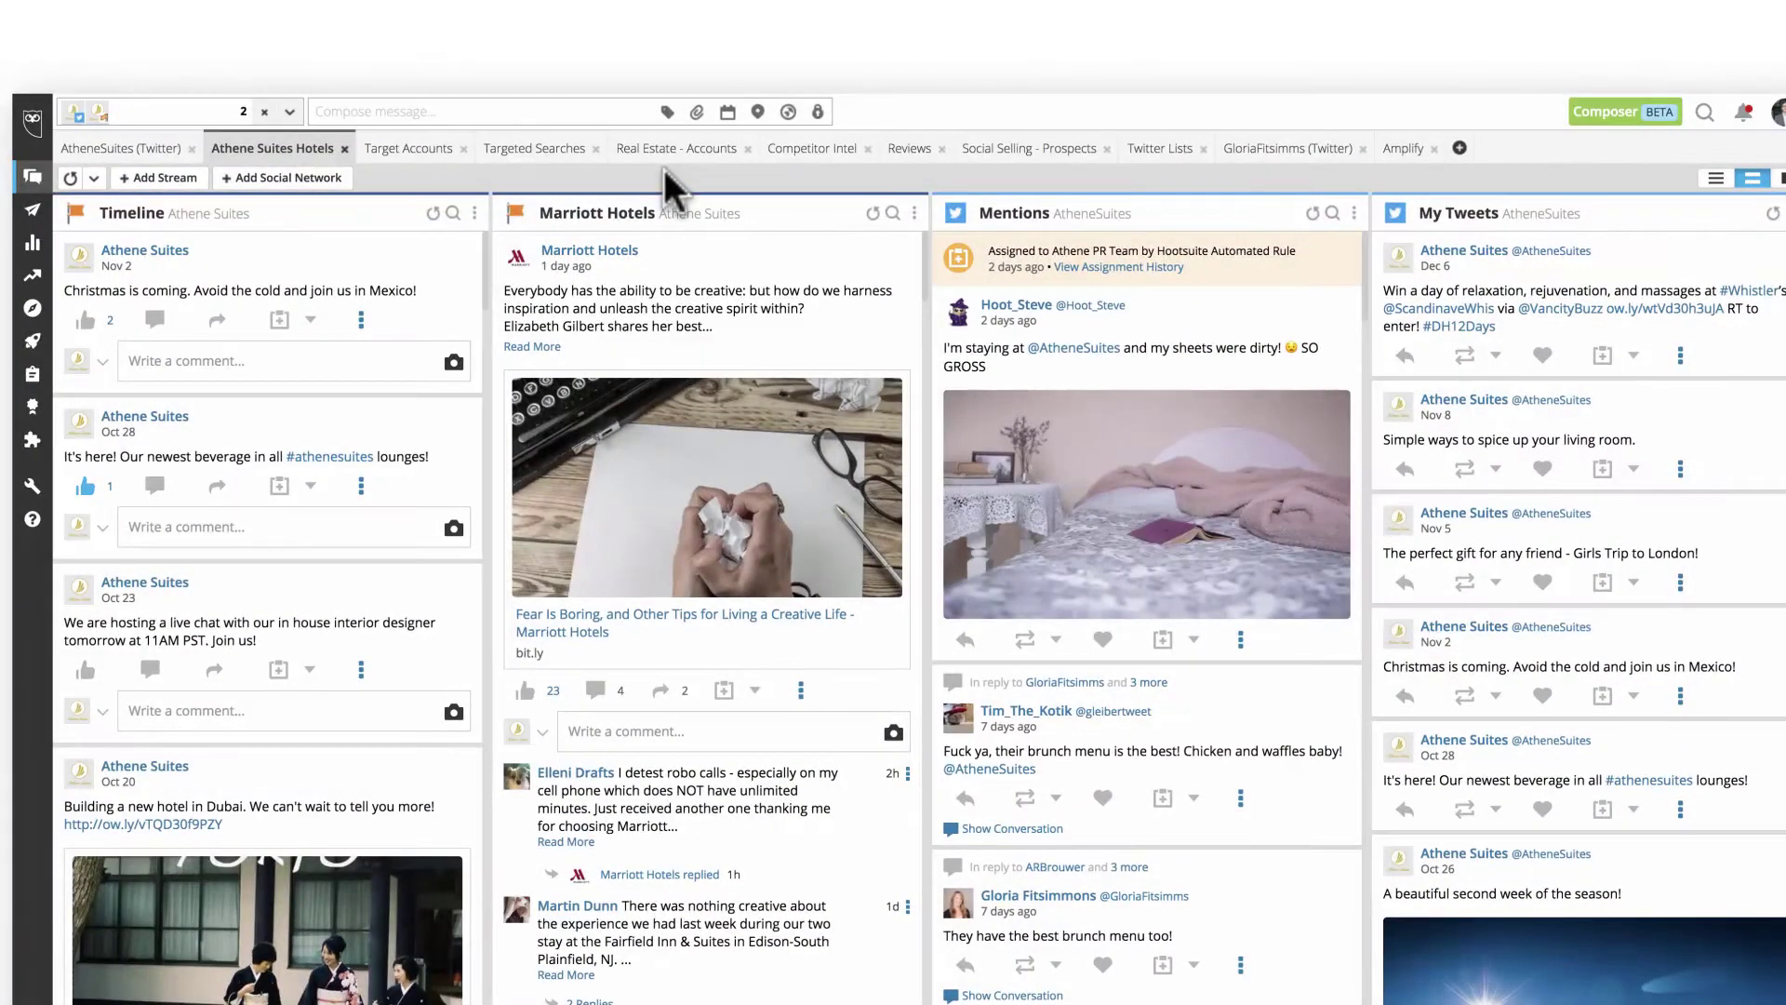
Find 'hootsuite ads' in the App Directory and install the Hootsuite Ads app.
left_click(33, 440)
left_click(1674, 178)
type("hootsuite ads")
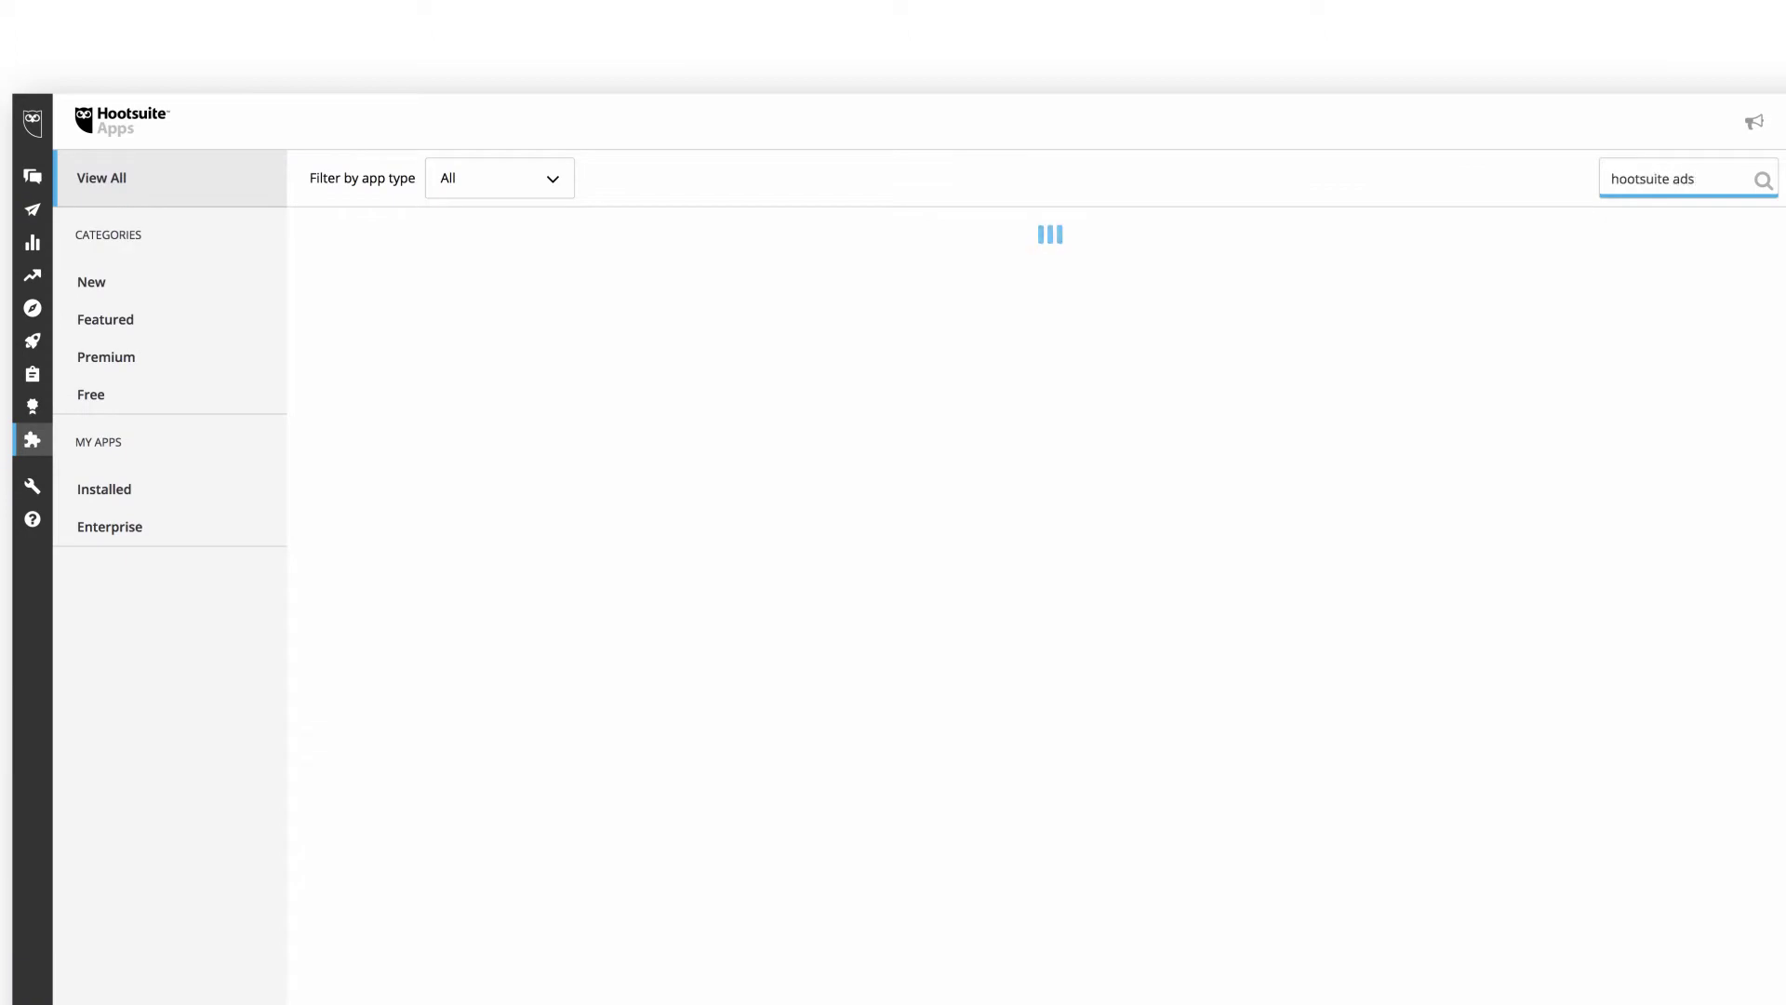
left_click(1707, 458)
left_click(1049, 518)
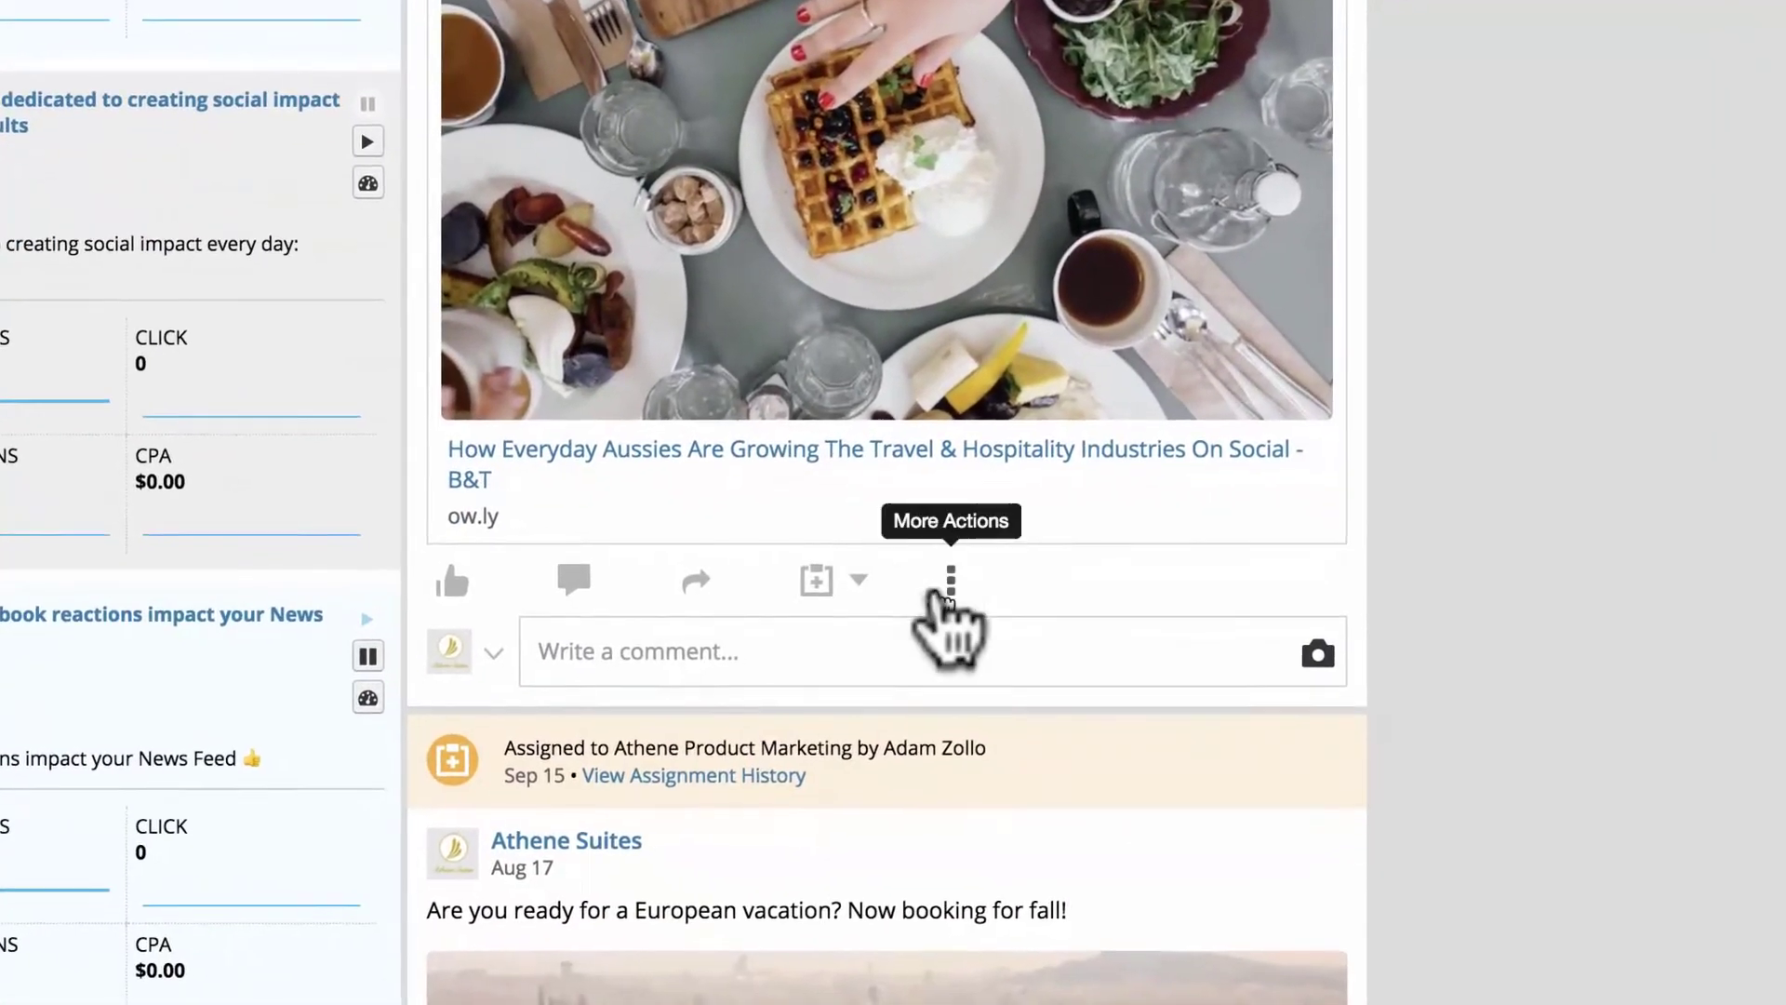
Send the Australians travel and hospitality post to Hootsuite Ads from its More Actions menu.
left_click(951, 586)
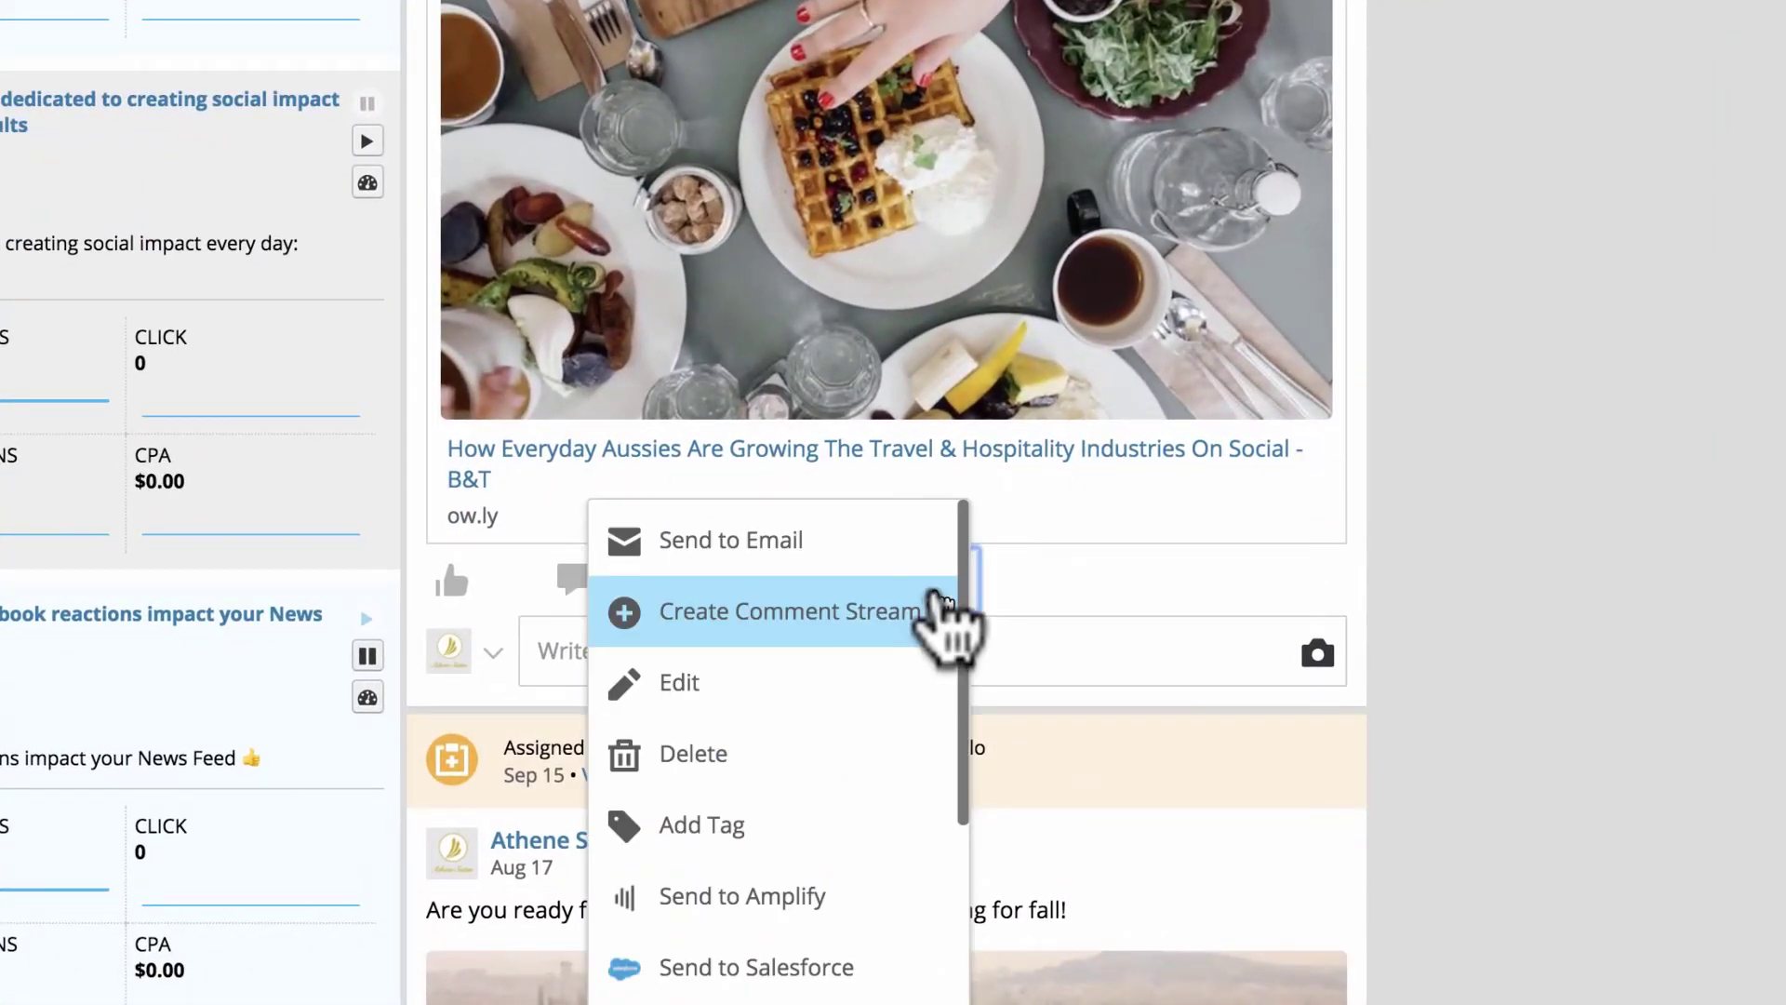
scroll(951, 610, "down", 3)
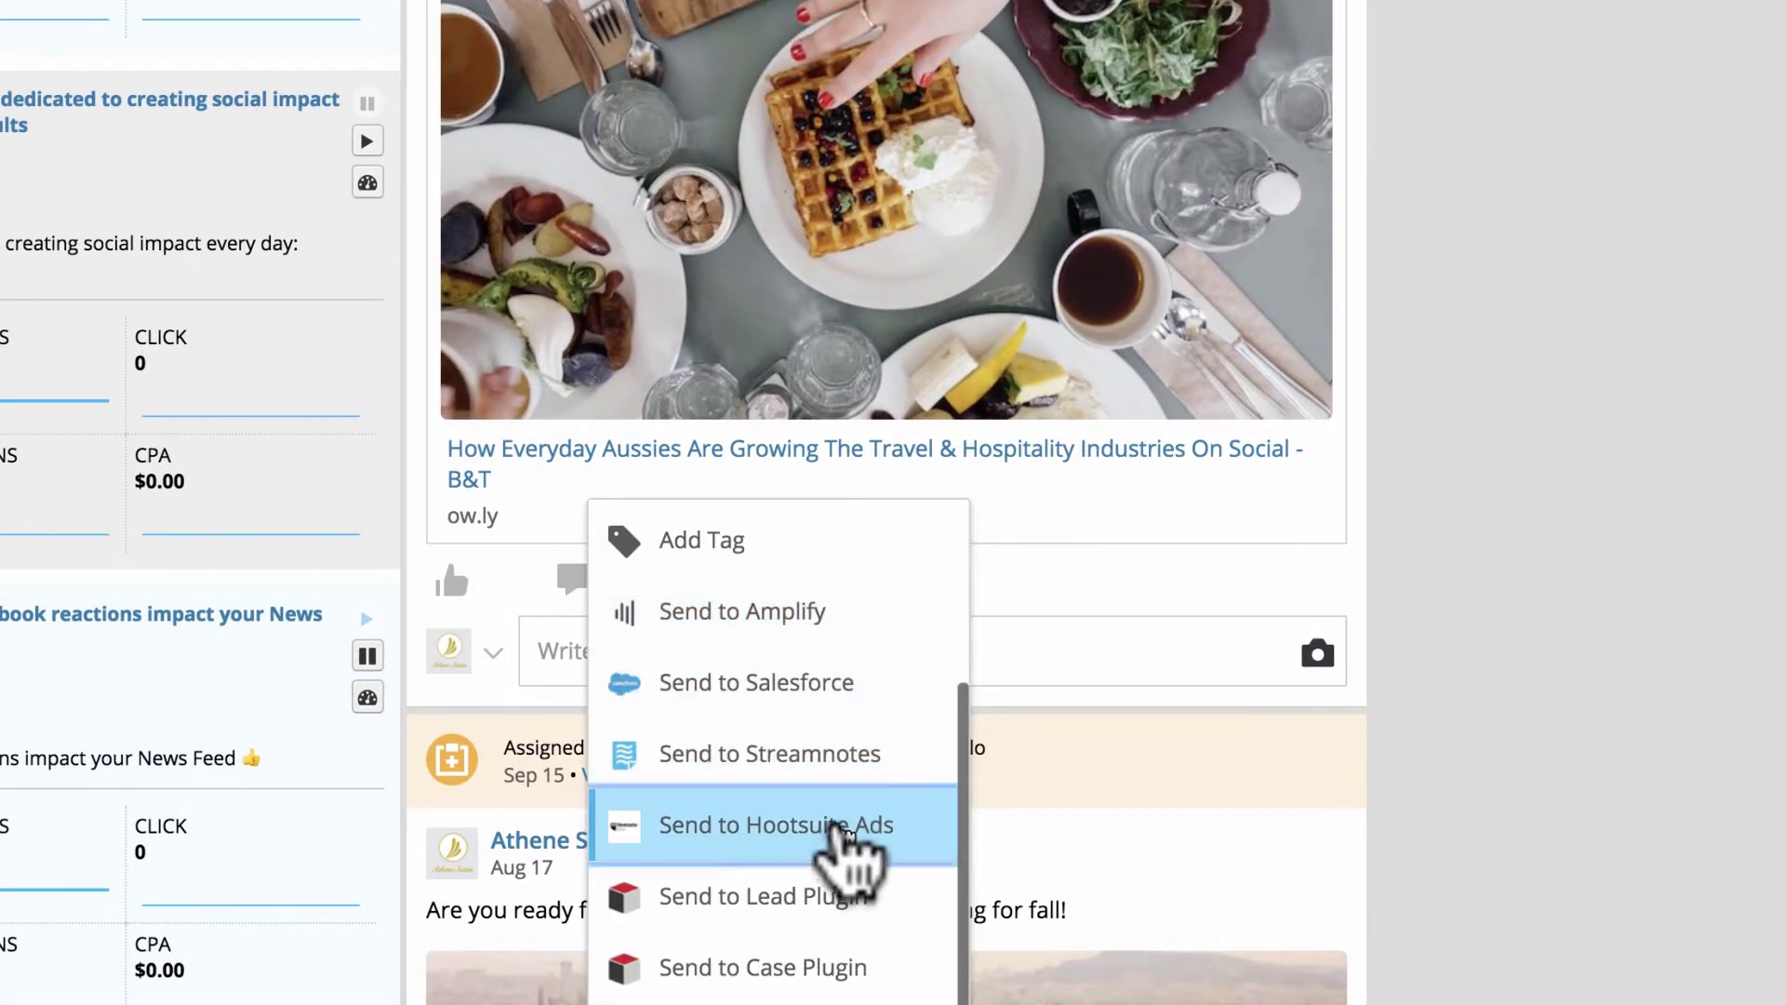
left_click(837, 826)
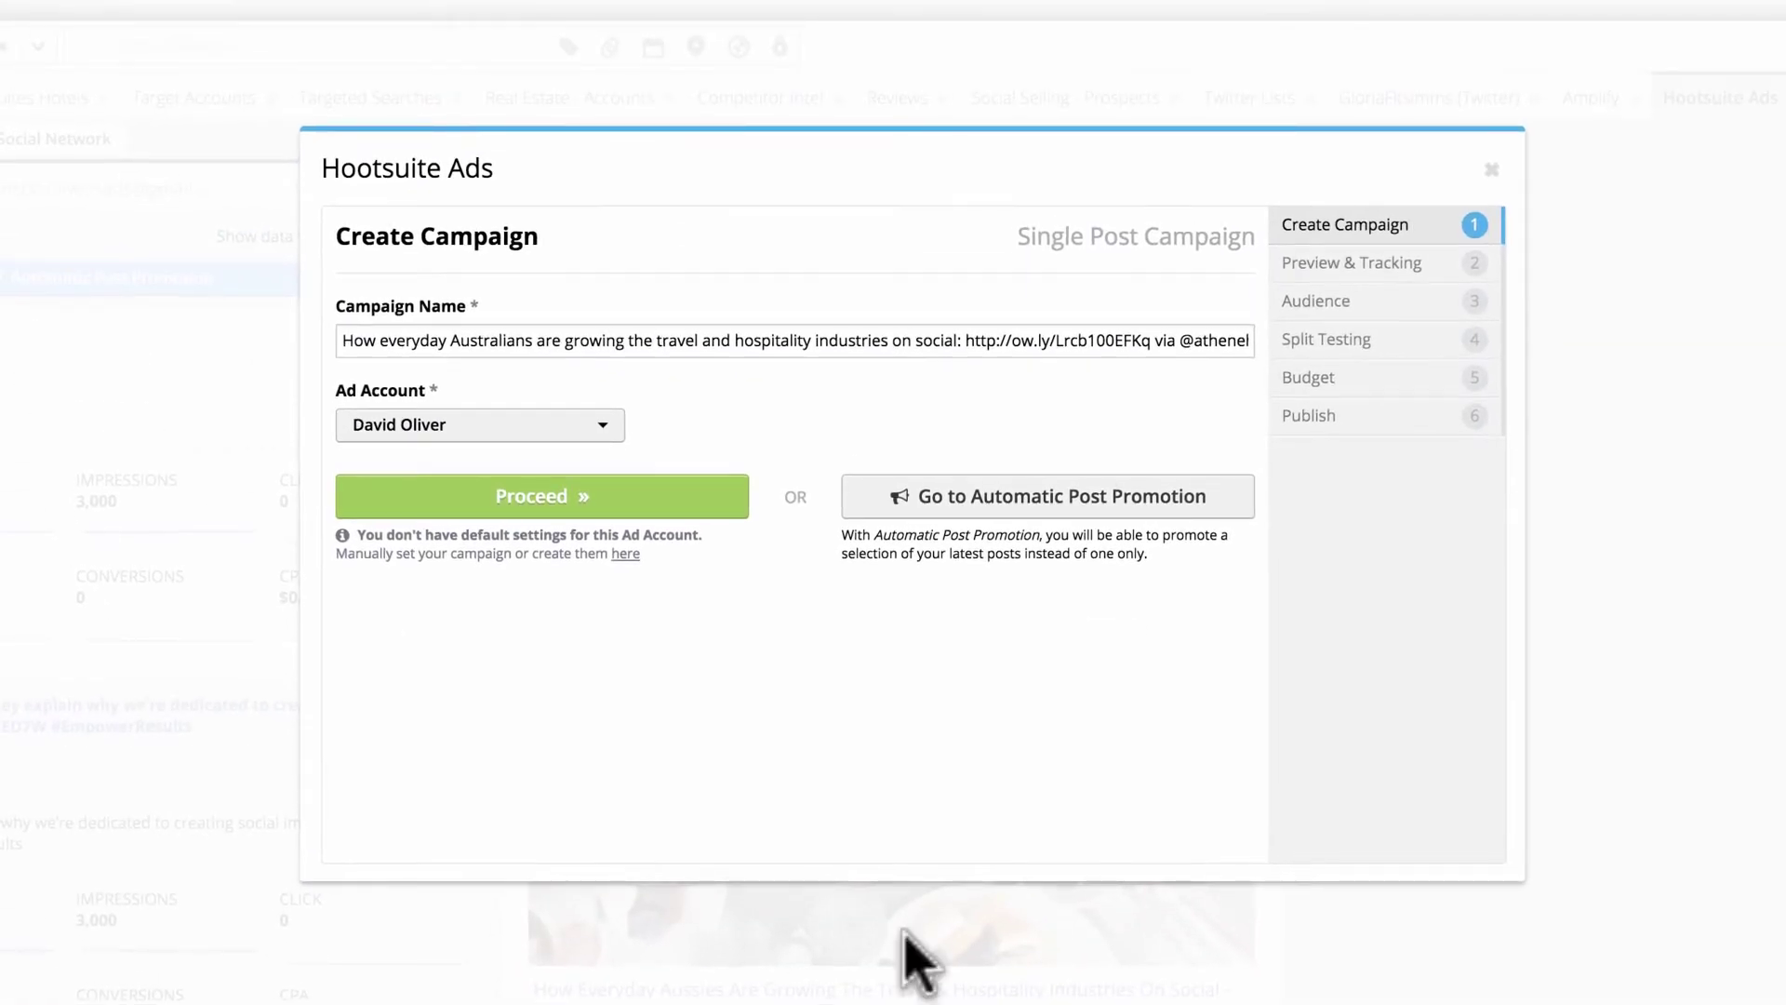
Switch to Automatic Post Promotion, selecting Status, Photo and Video posts for 3 days.
left_click(1036, 503)
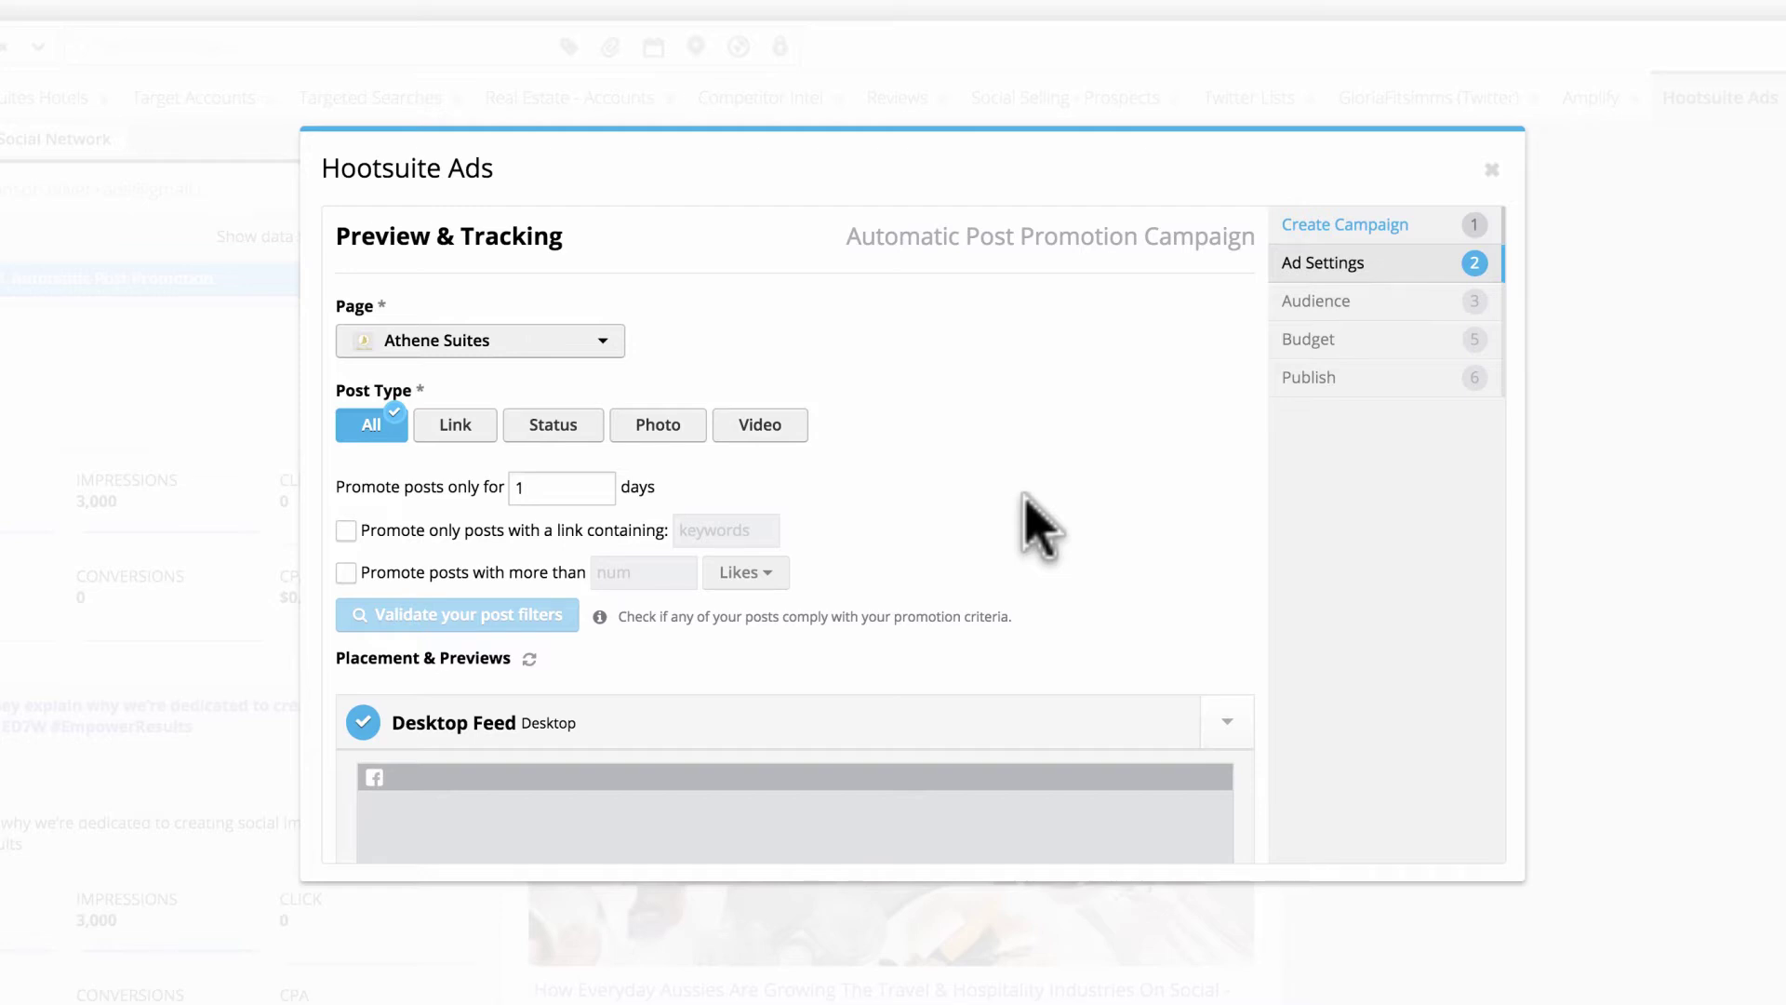
left_click(780, 428)
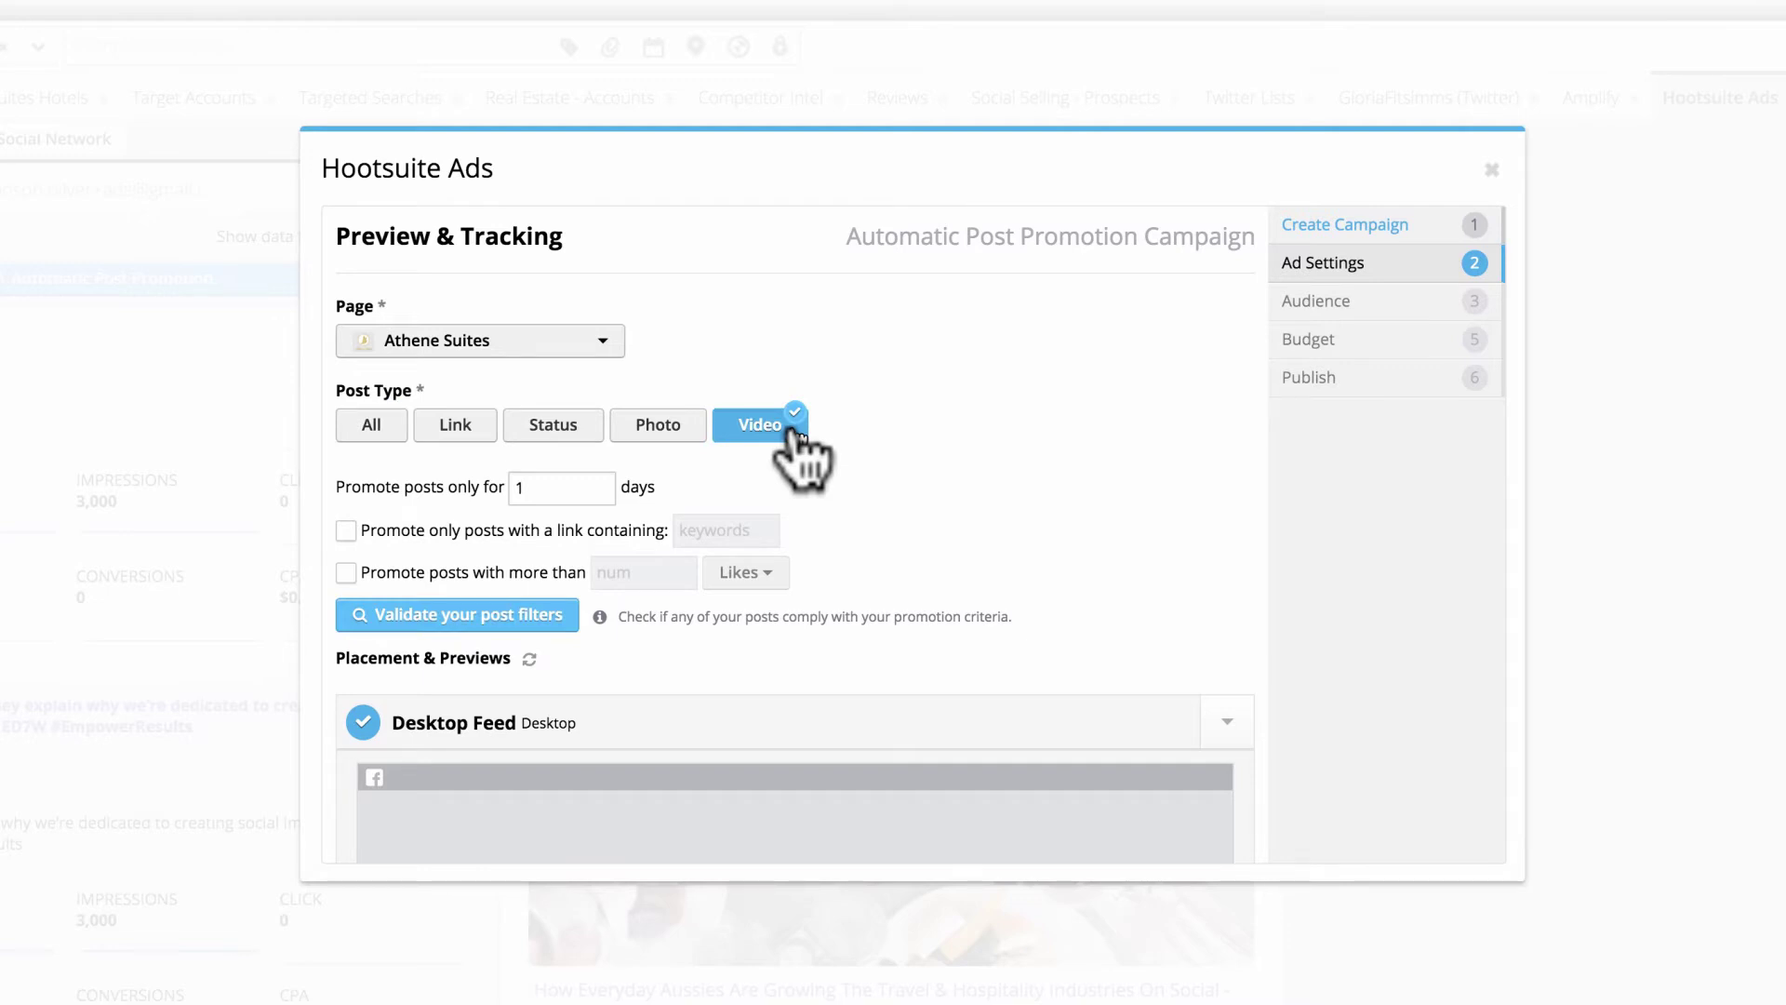
left_click(372, 424)
left_click(552, 425)
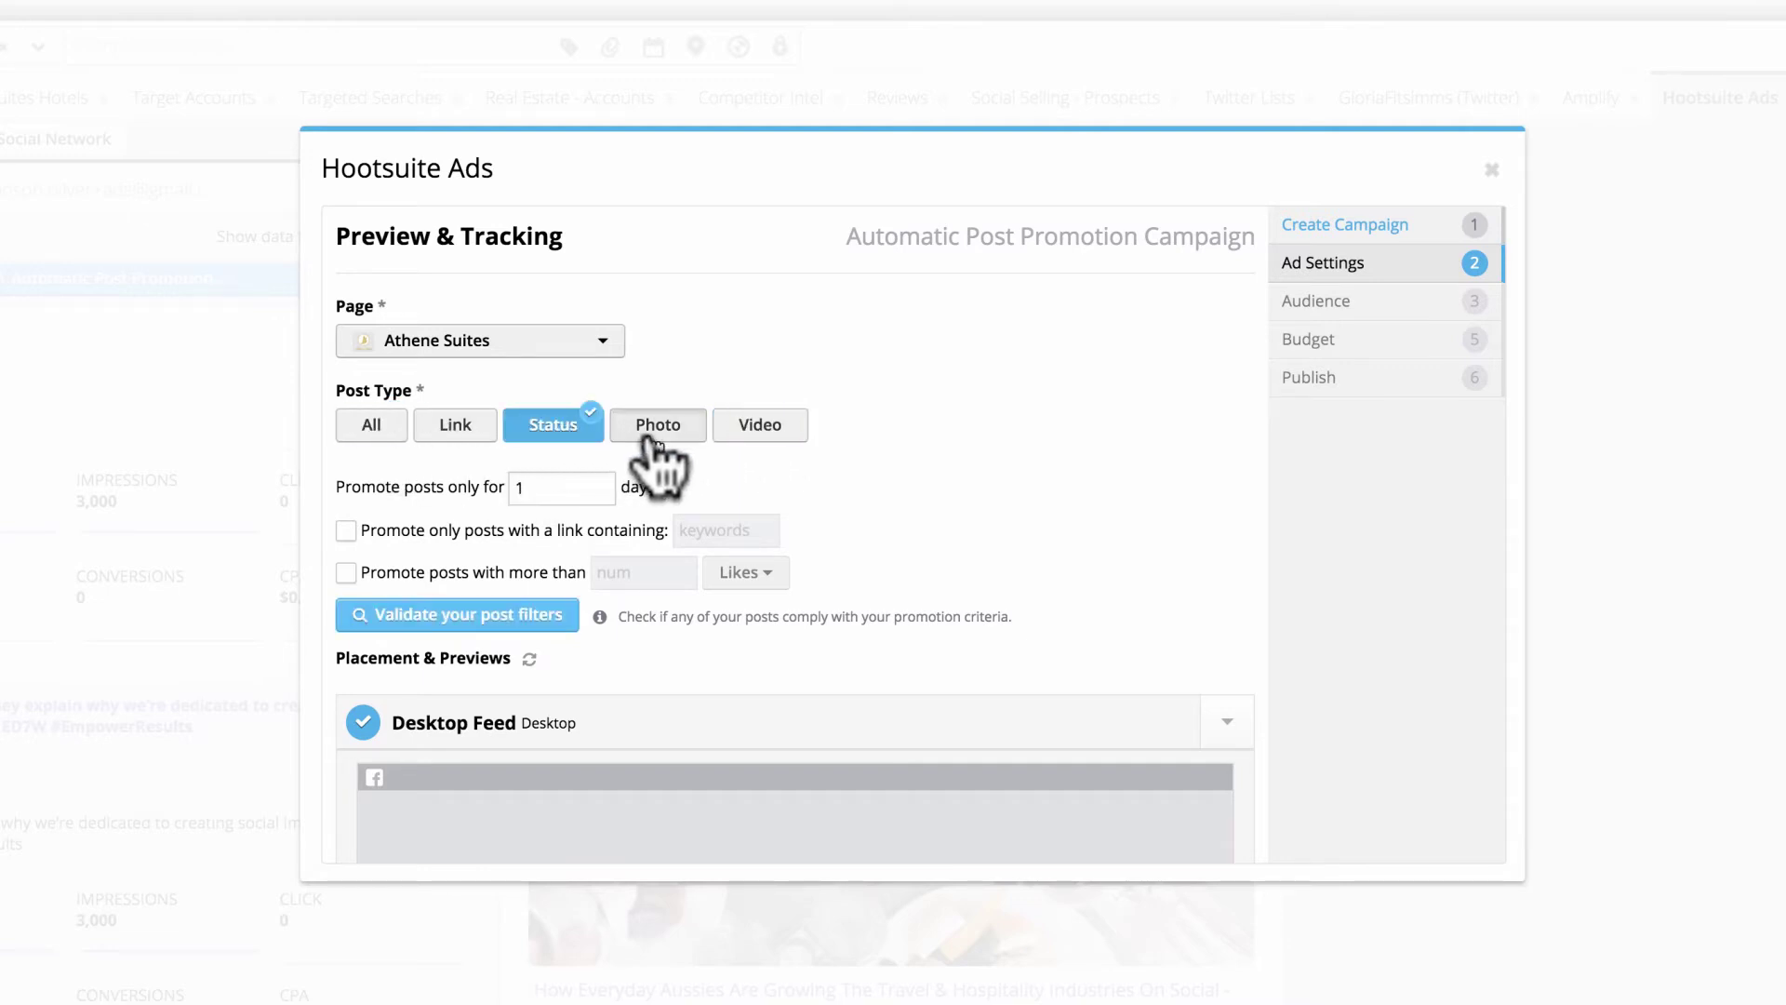
left_click(658, 424)
left_click(761, 425)
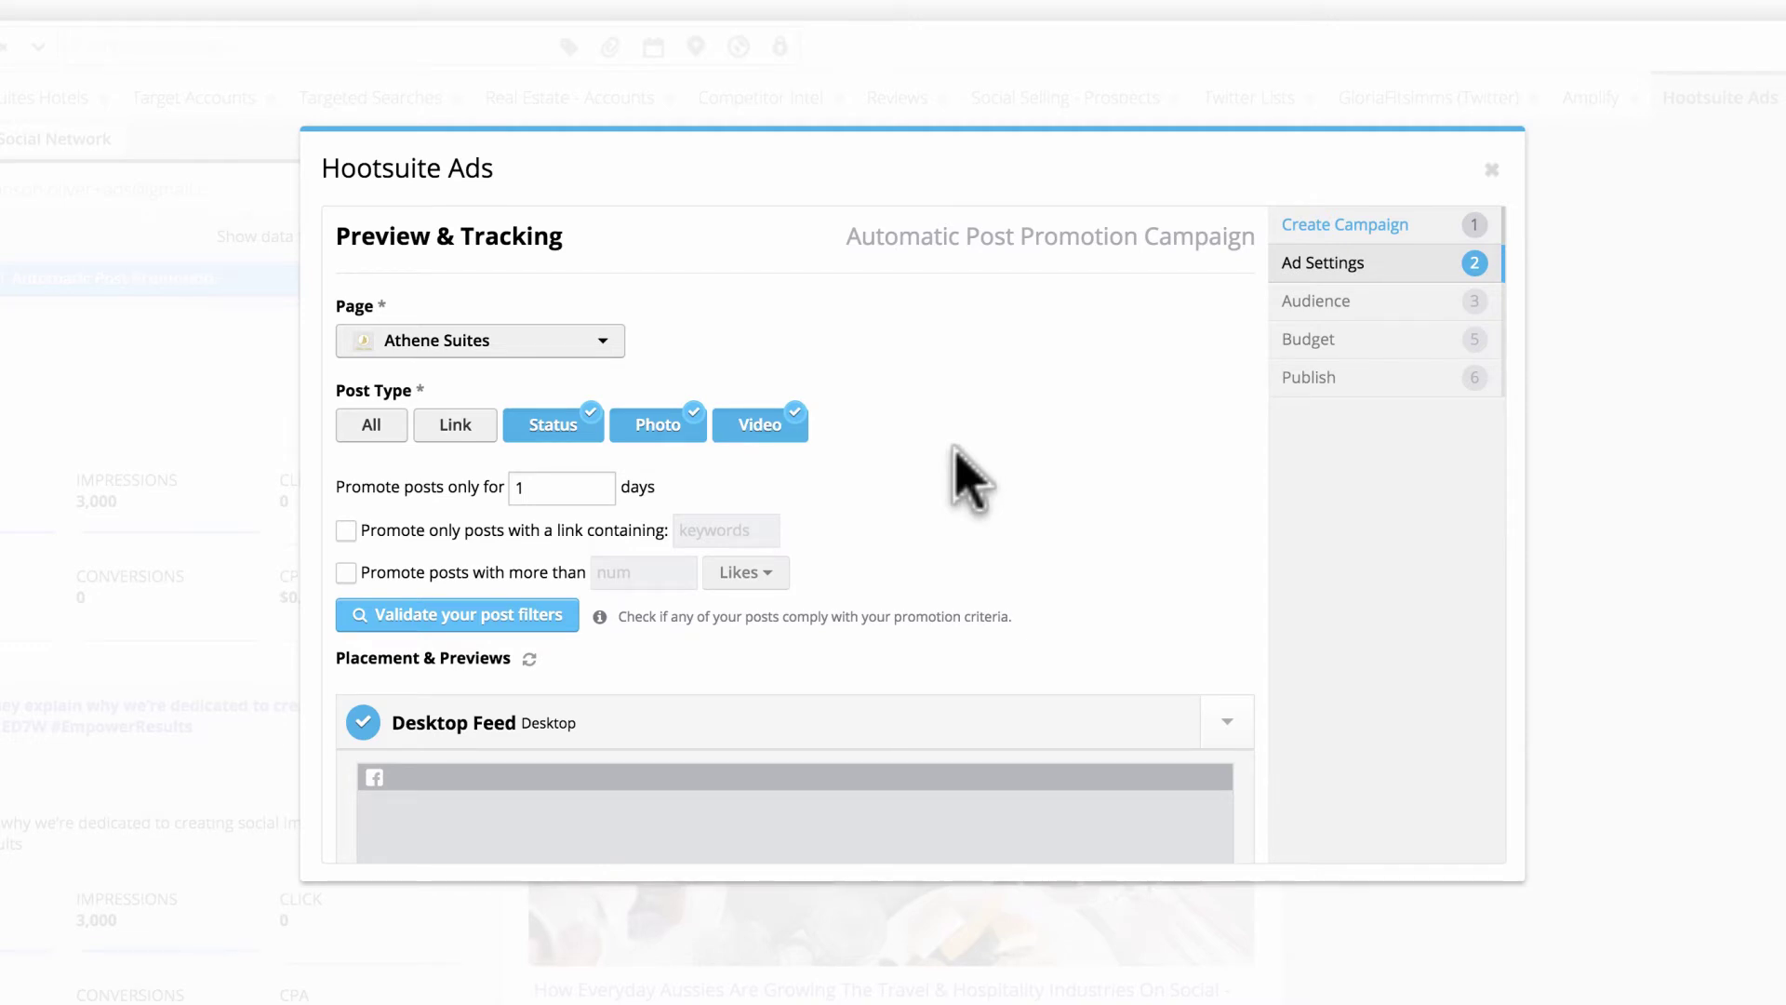
double_click(559, 487)
type("3")
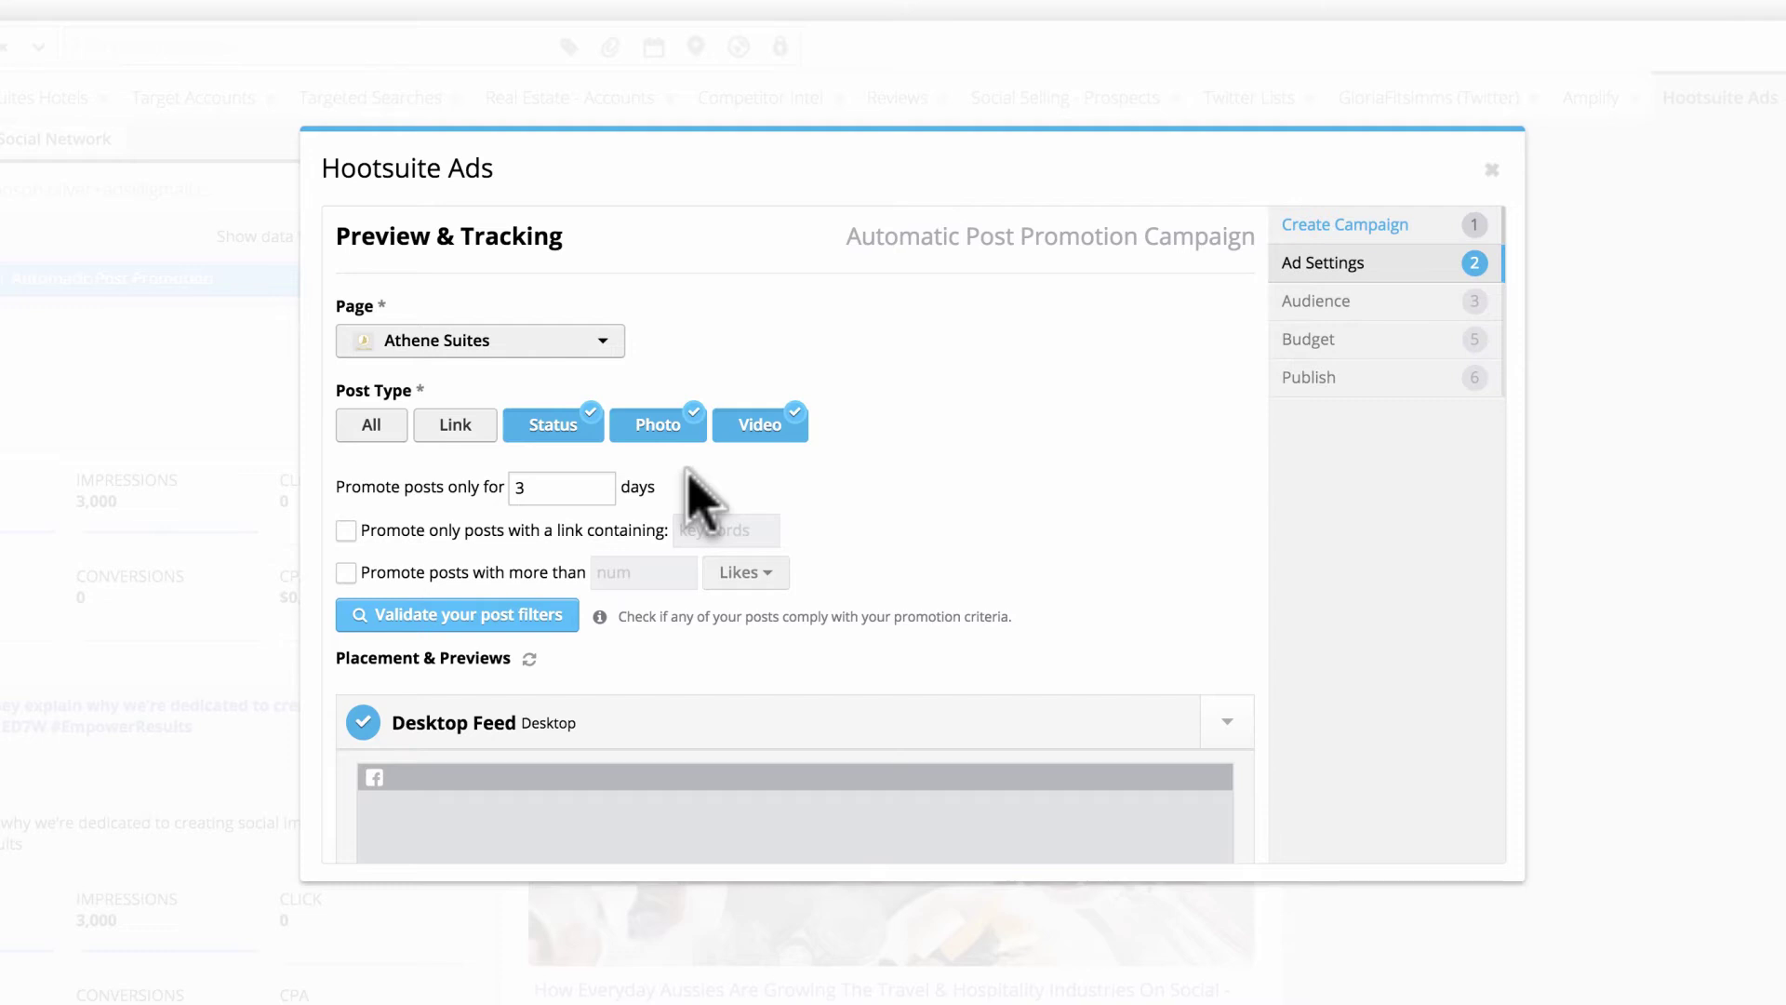
Filter for posts linking to 'blog.athenesuites' and require more than 100 likes.
left_click(621, 533)
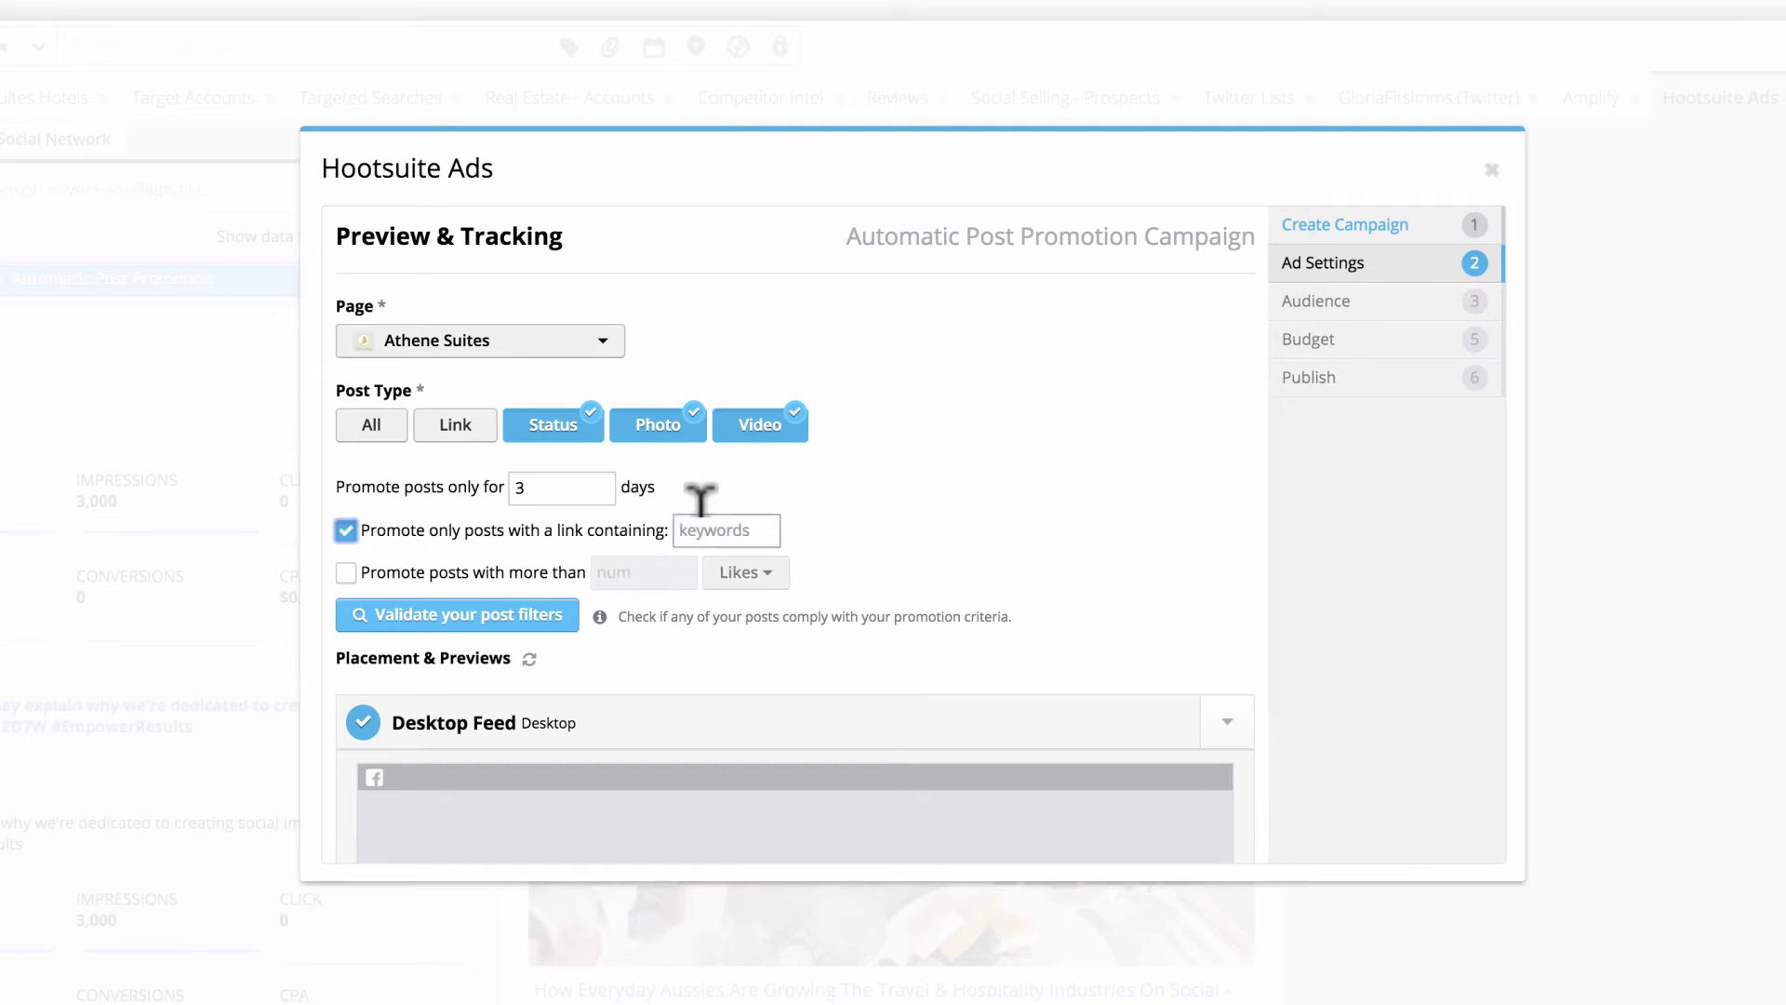
left_click(713, 528)
type("blog.athe")
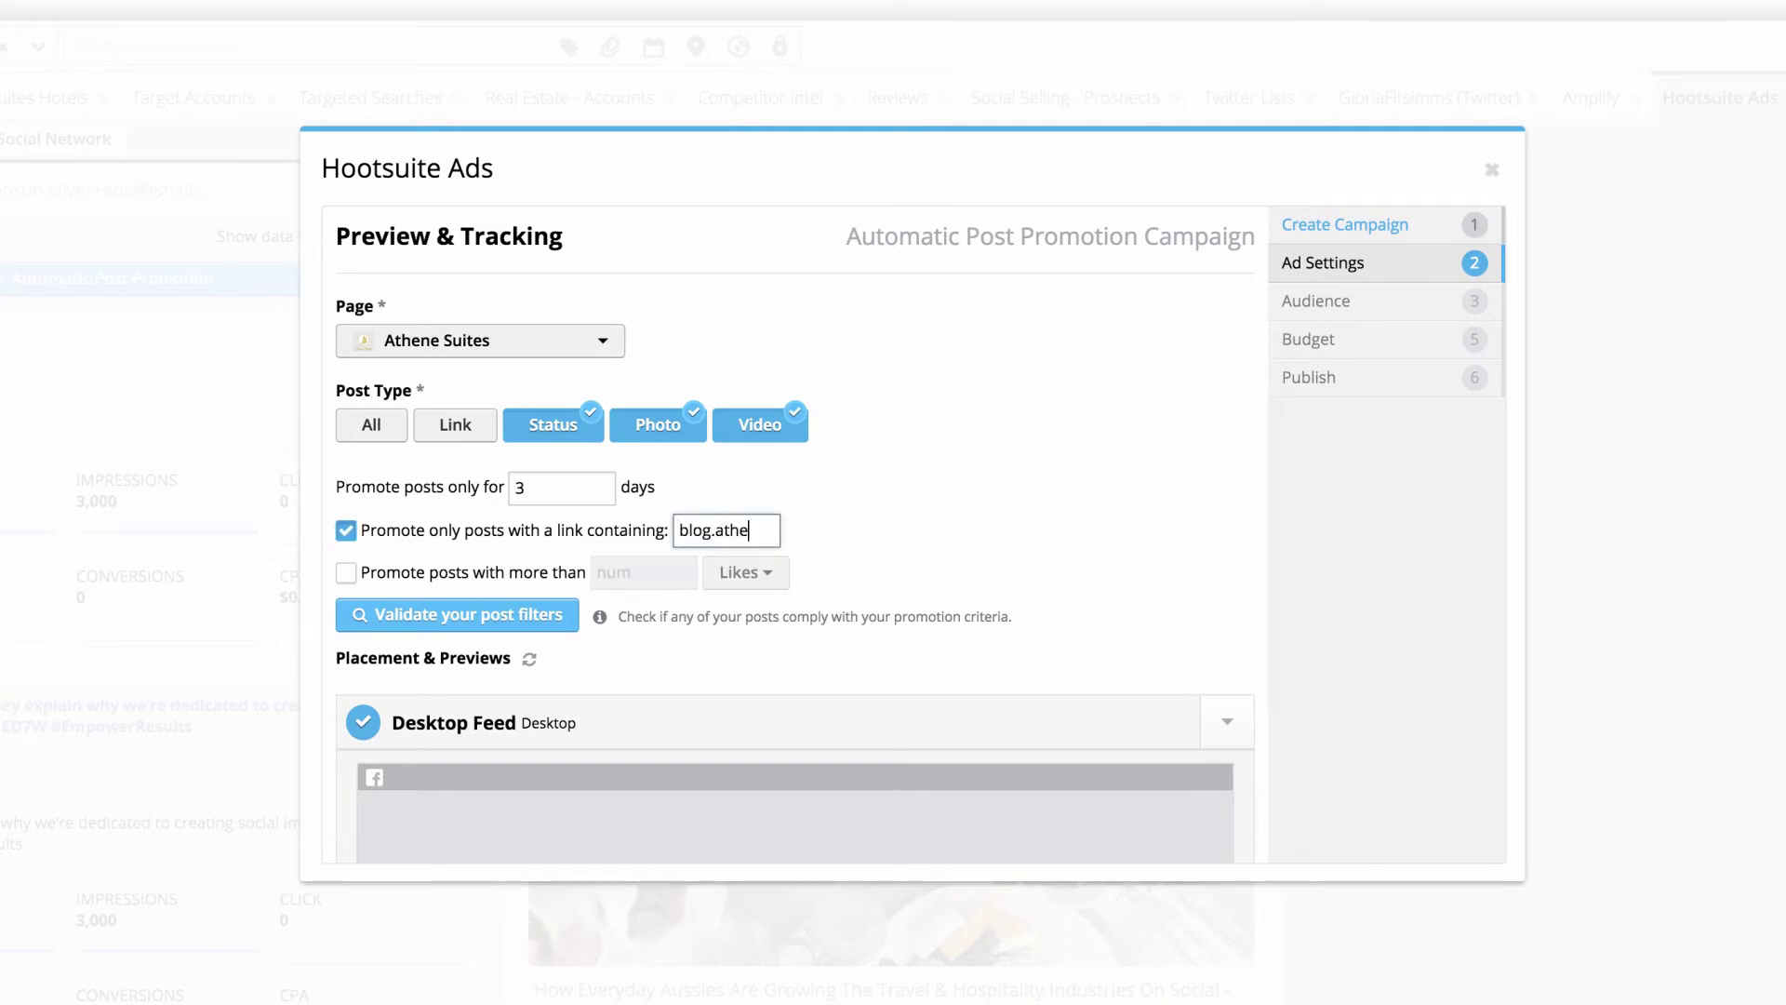
type("nesuites")
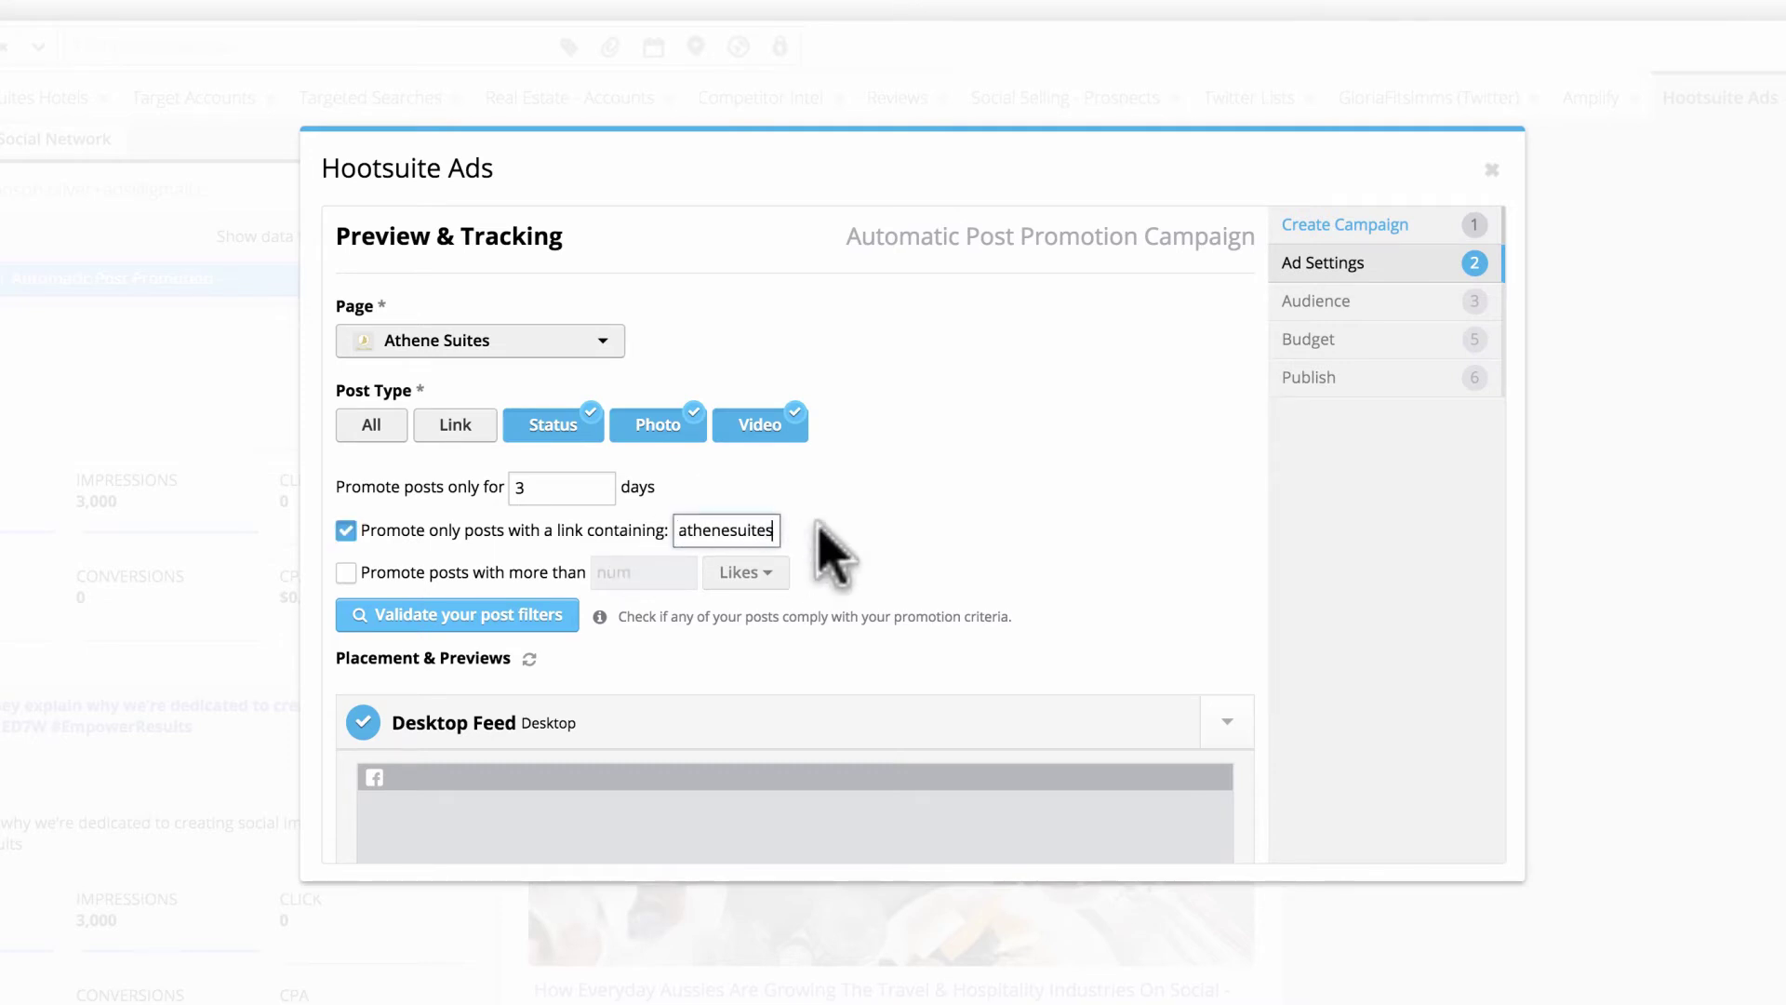
left_click(821, 547)
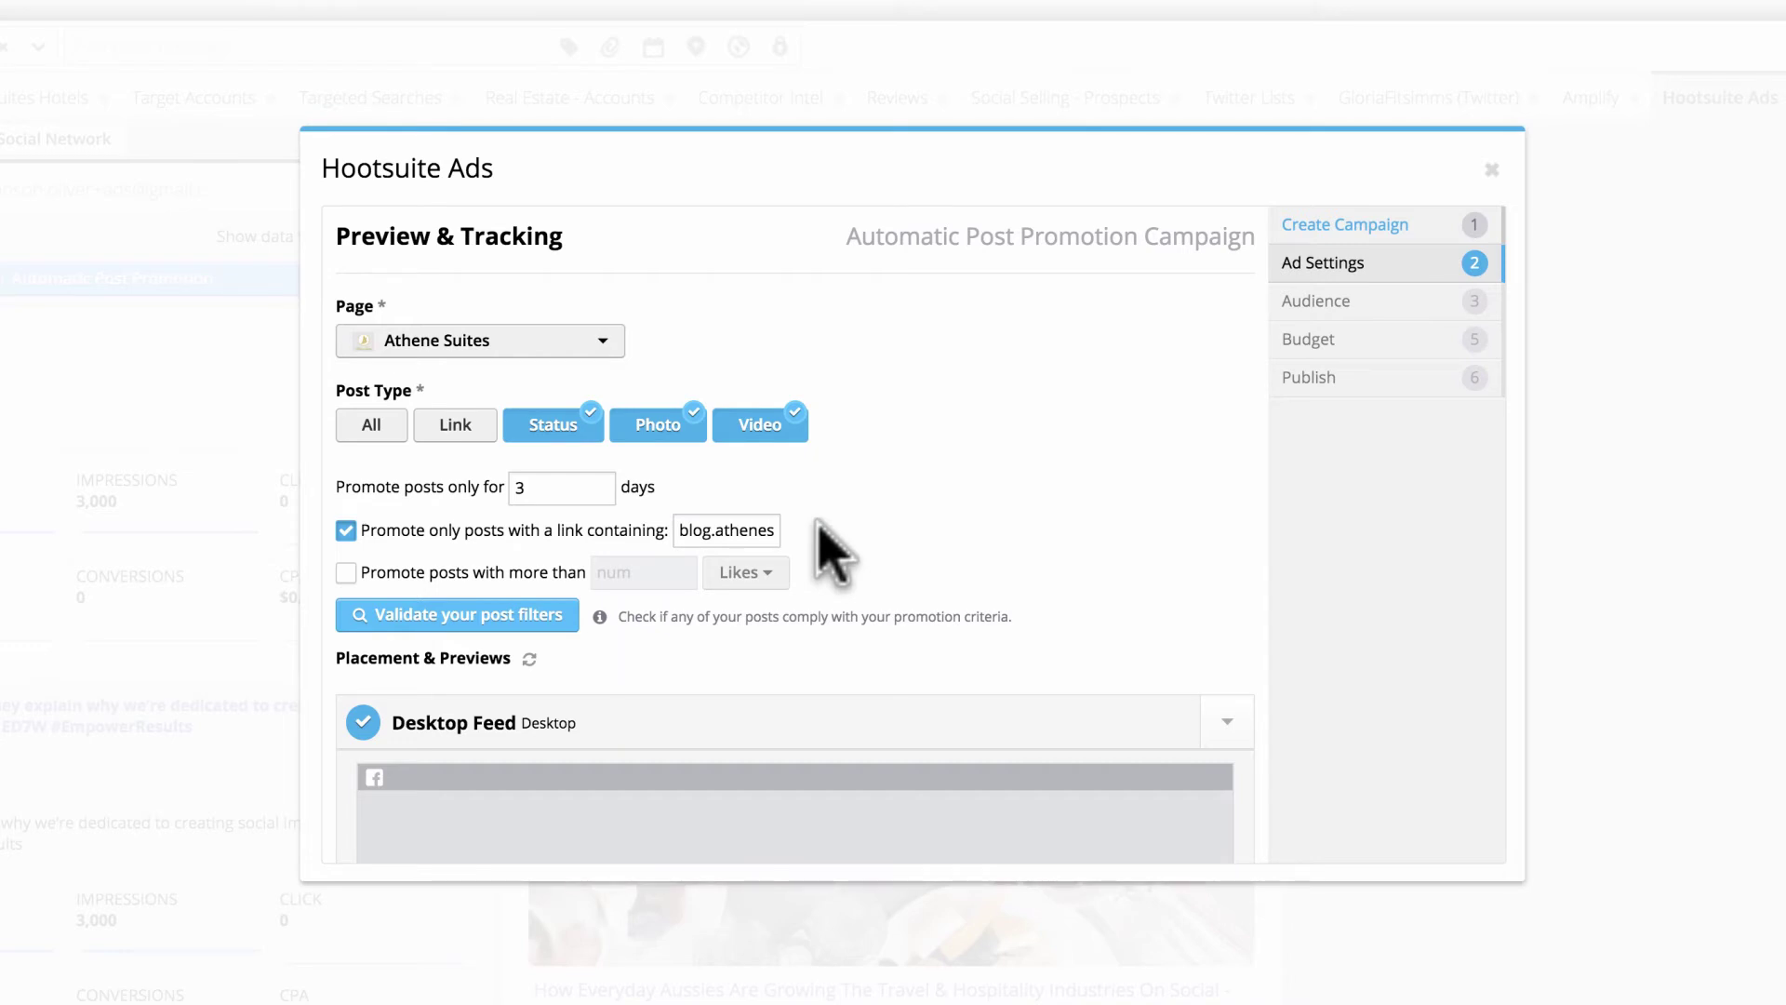
left_click(460, 573)
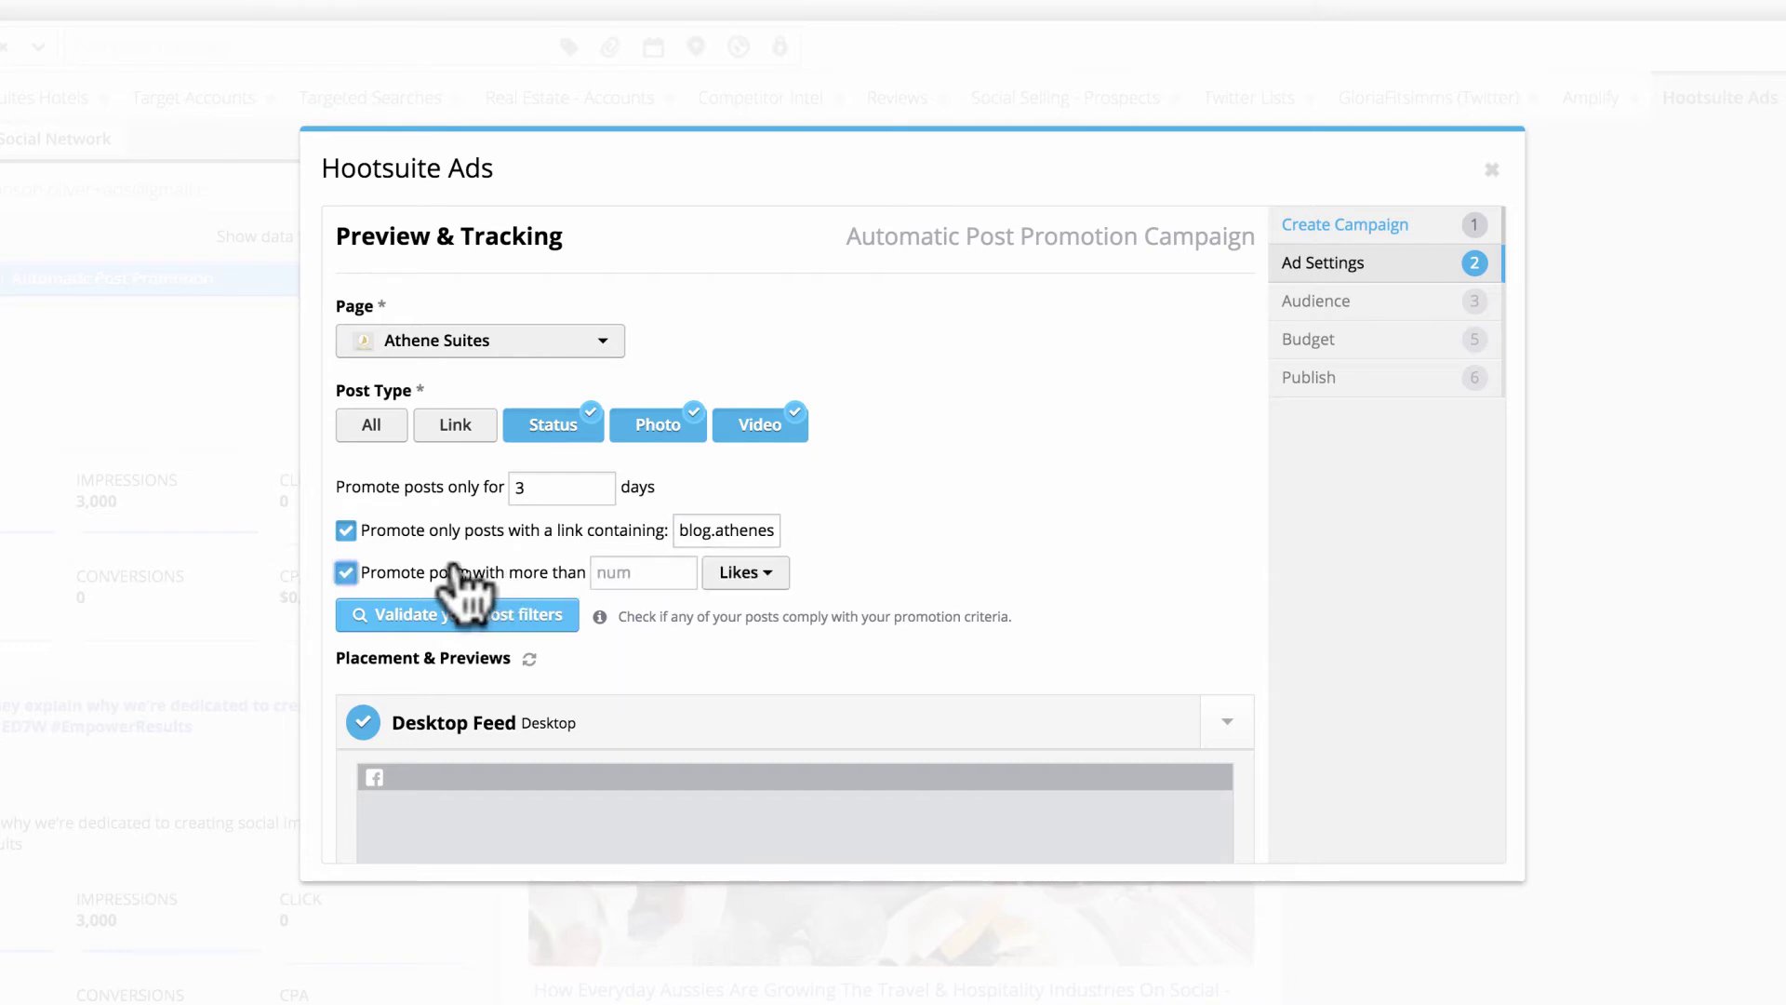
left_click(635, 572)
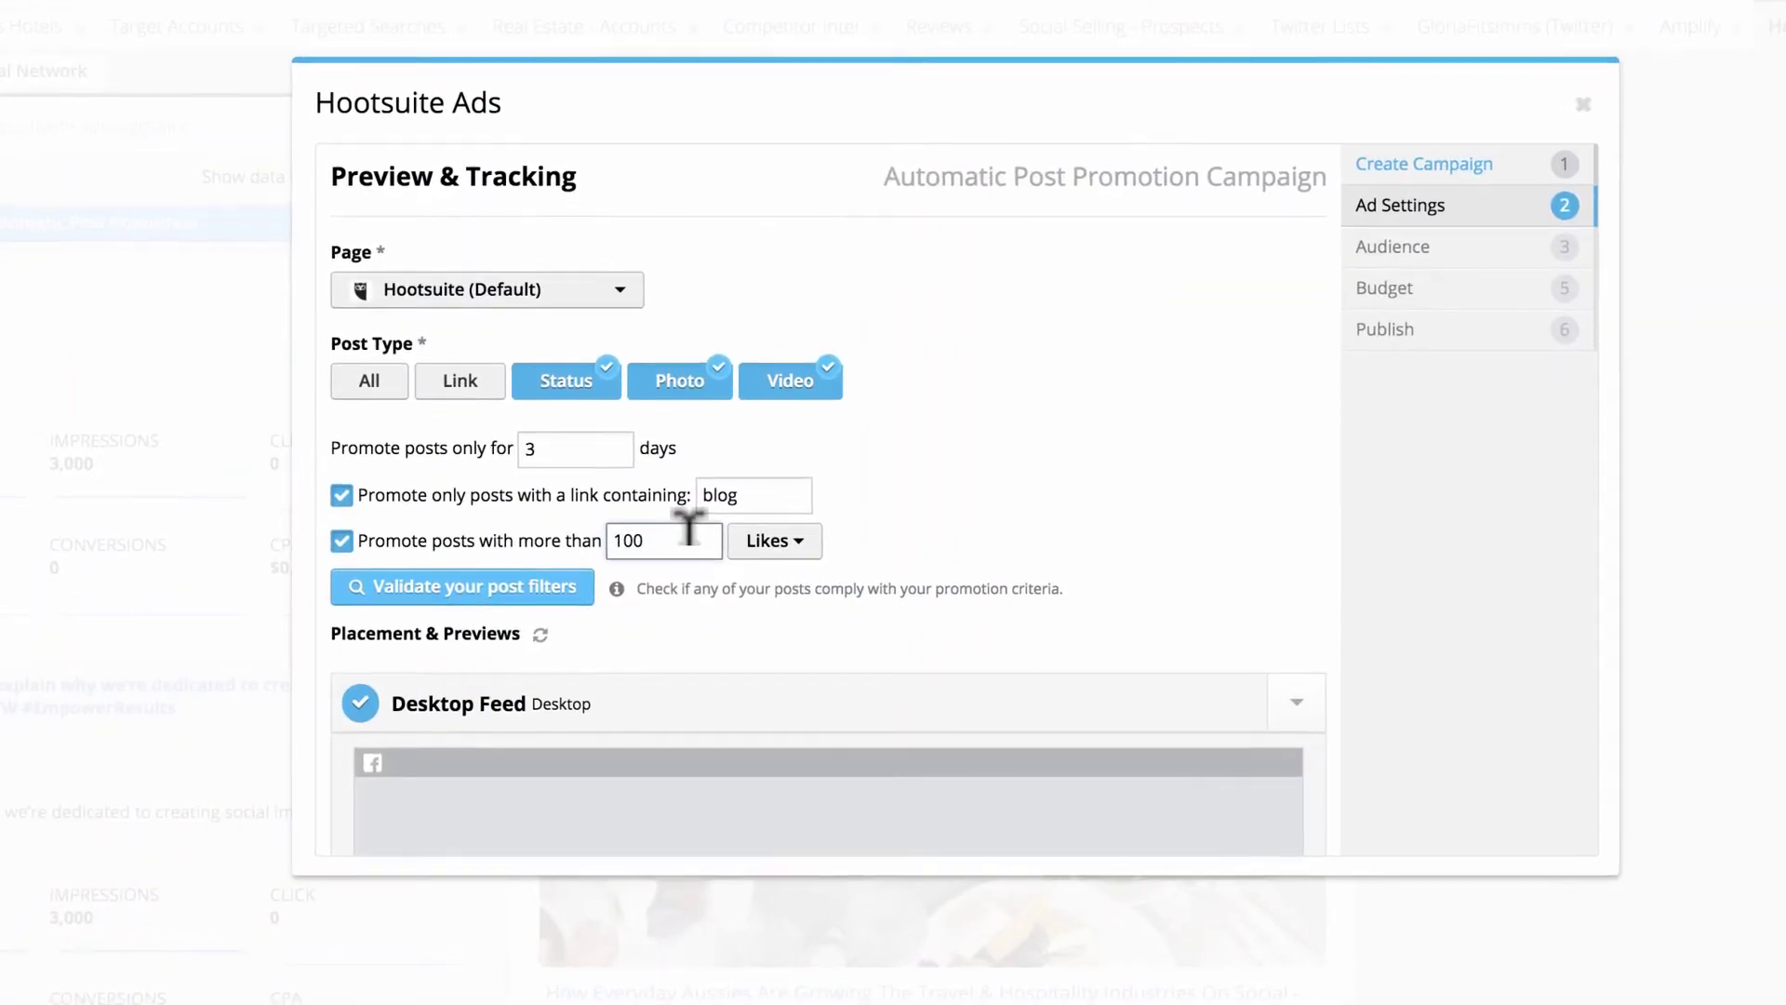
Validate the blog-link and 100-likes post filters against matching posts.
left_click(555, 594)
scroll(559, 603, "down", 3)
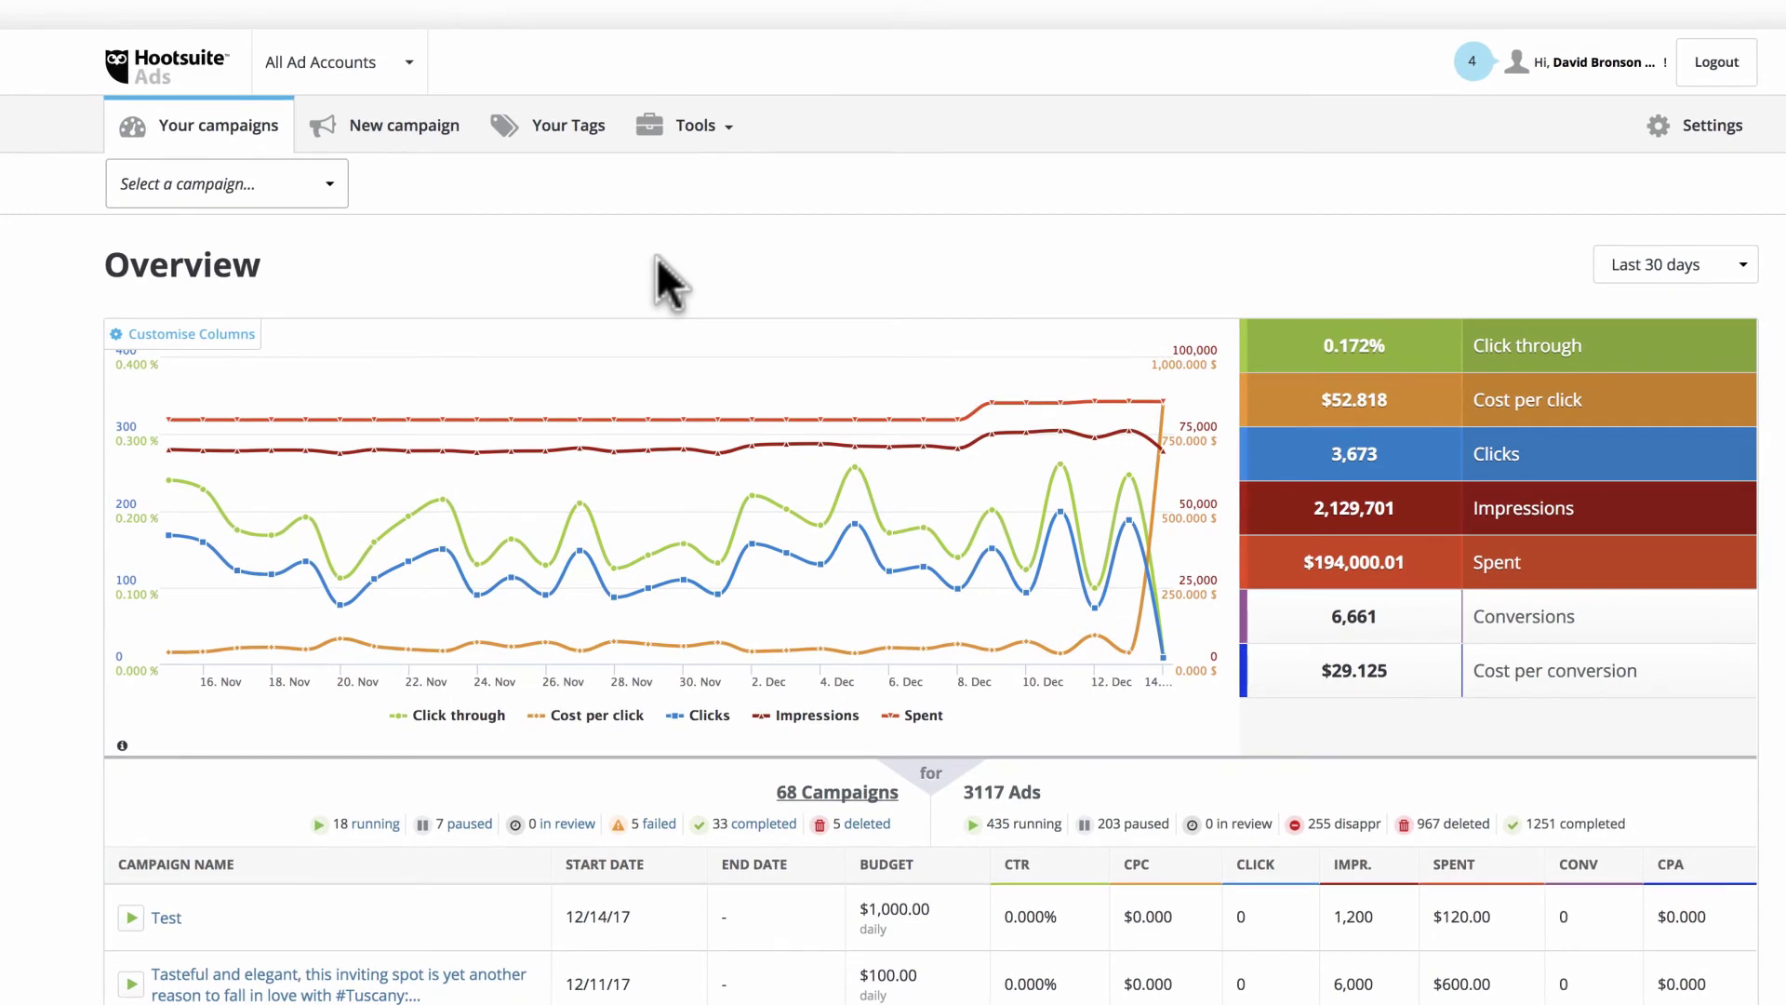
Open the Automatic Post Promotion campaign dashboard and edit its 4.97 $ daily budget.
left_click(330, 183)
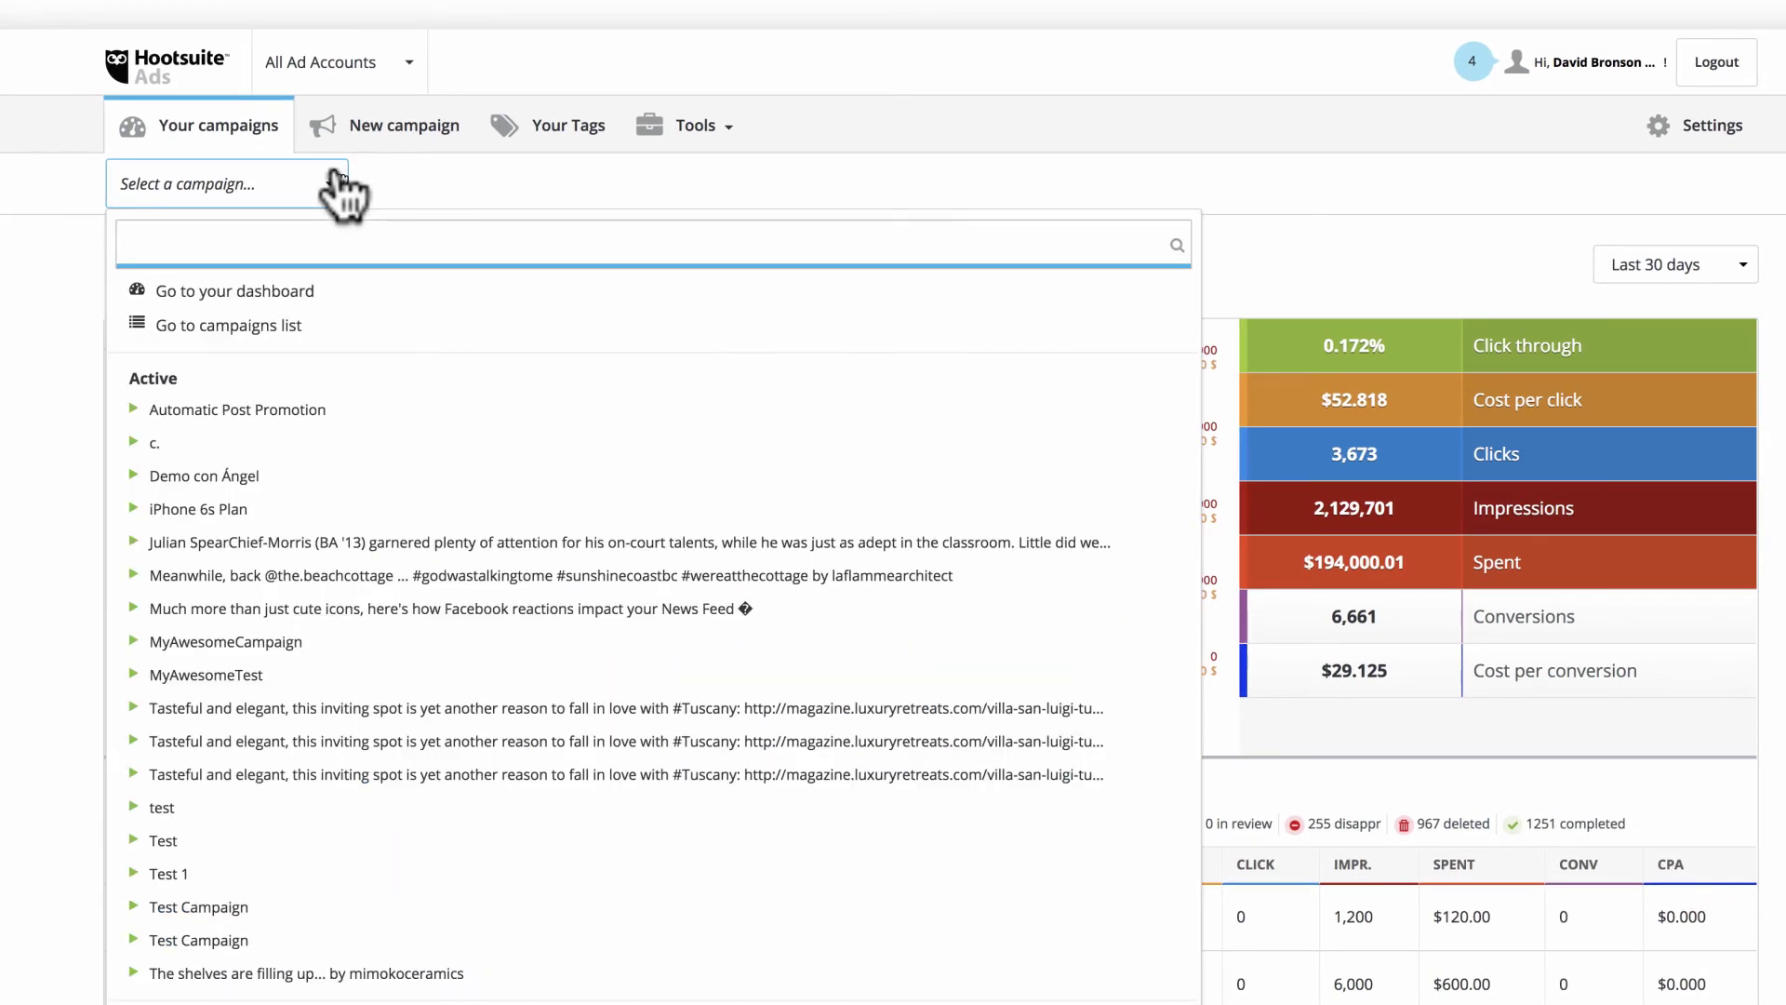
left_click(349, 408)
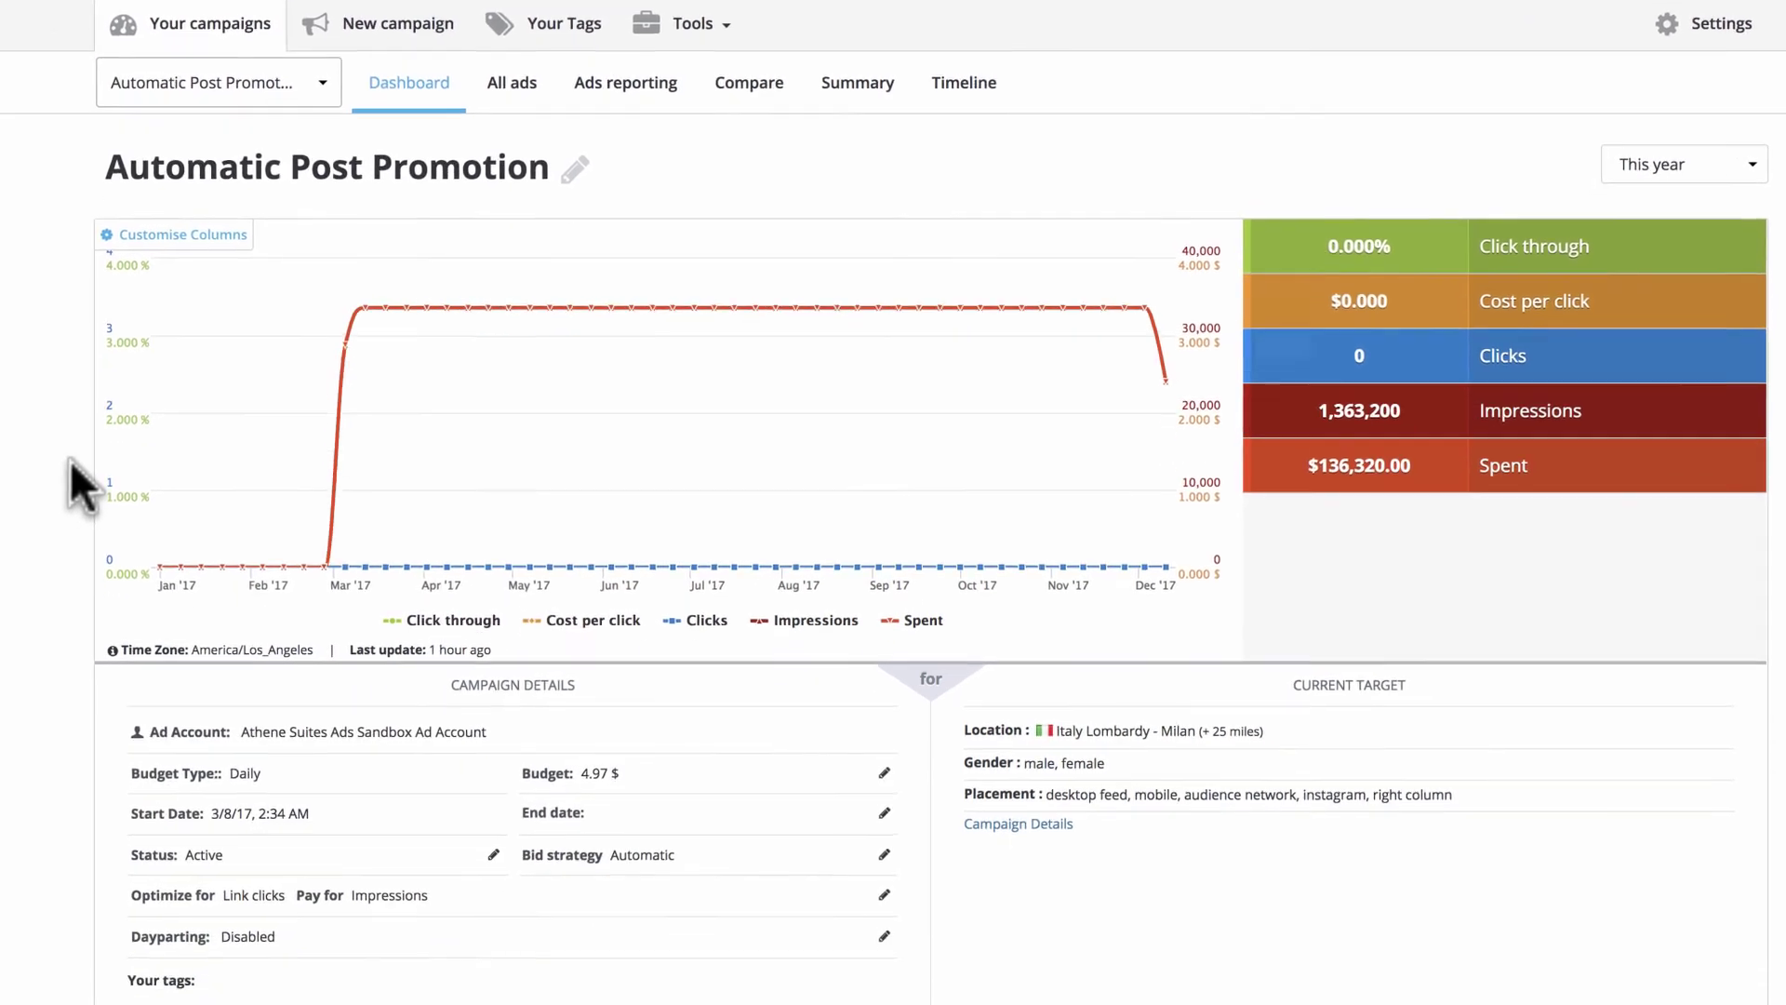
scroll(69, 460, "down", 5)
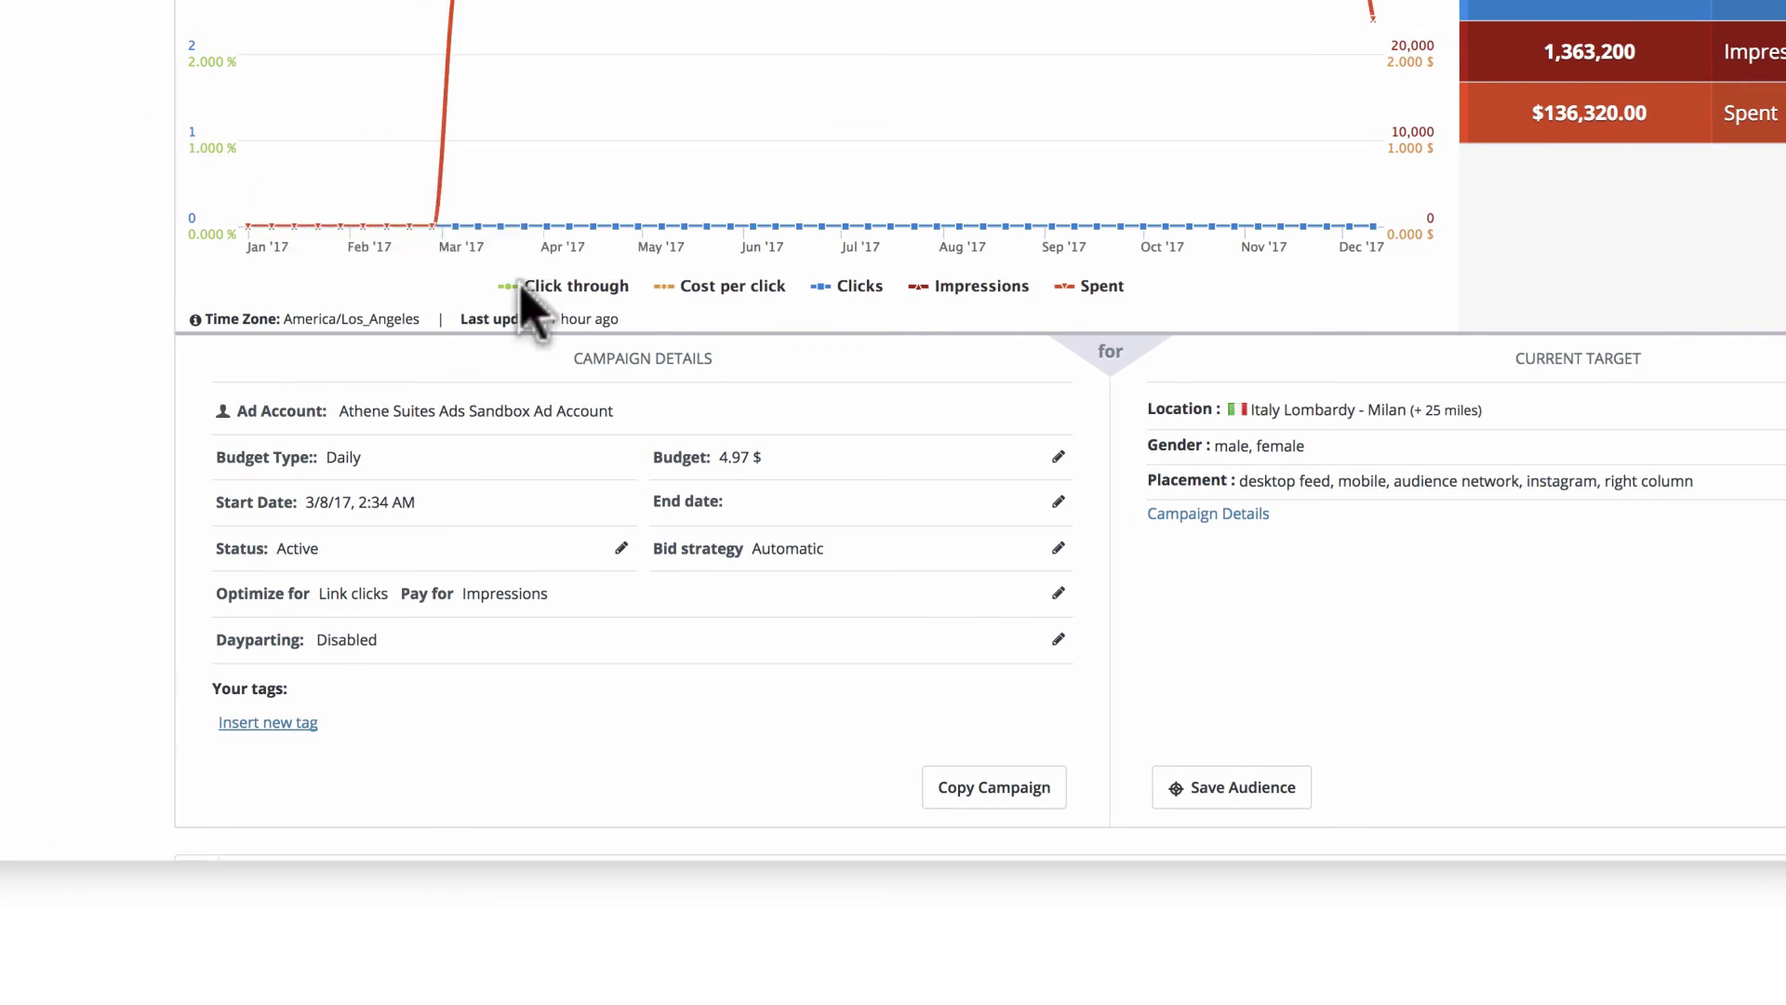
left_click(1058, 460)
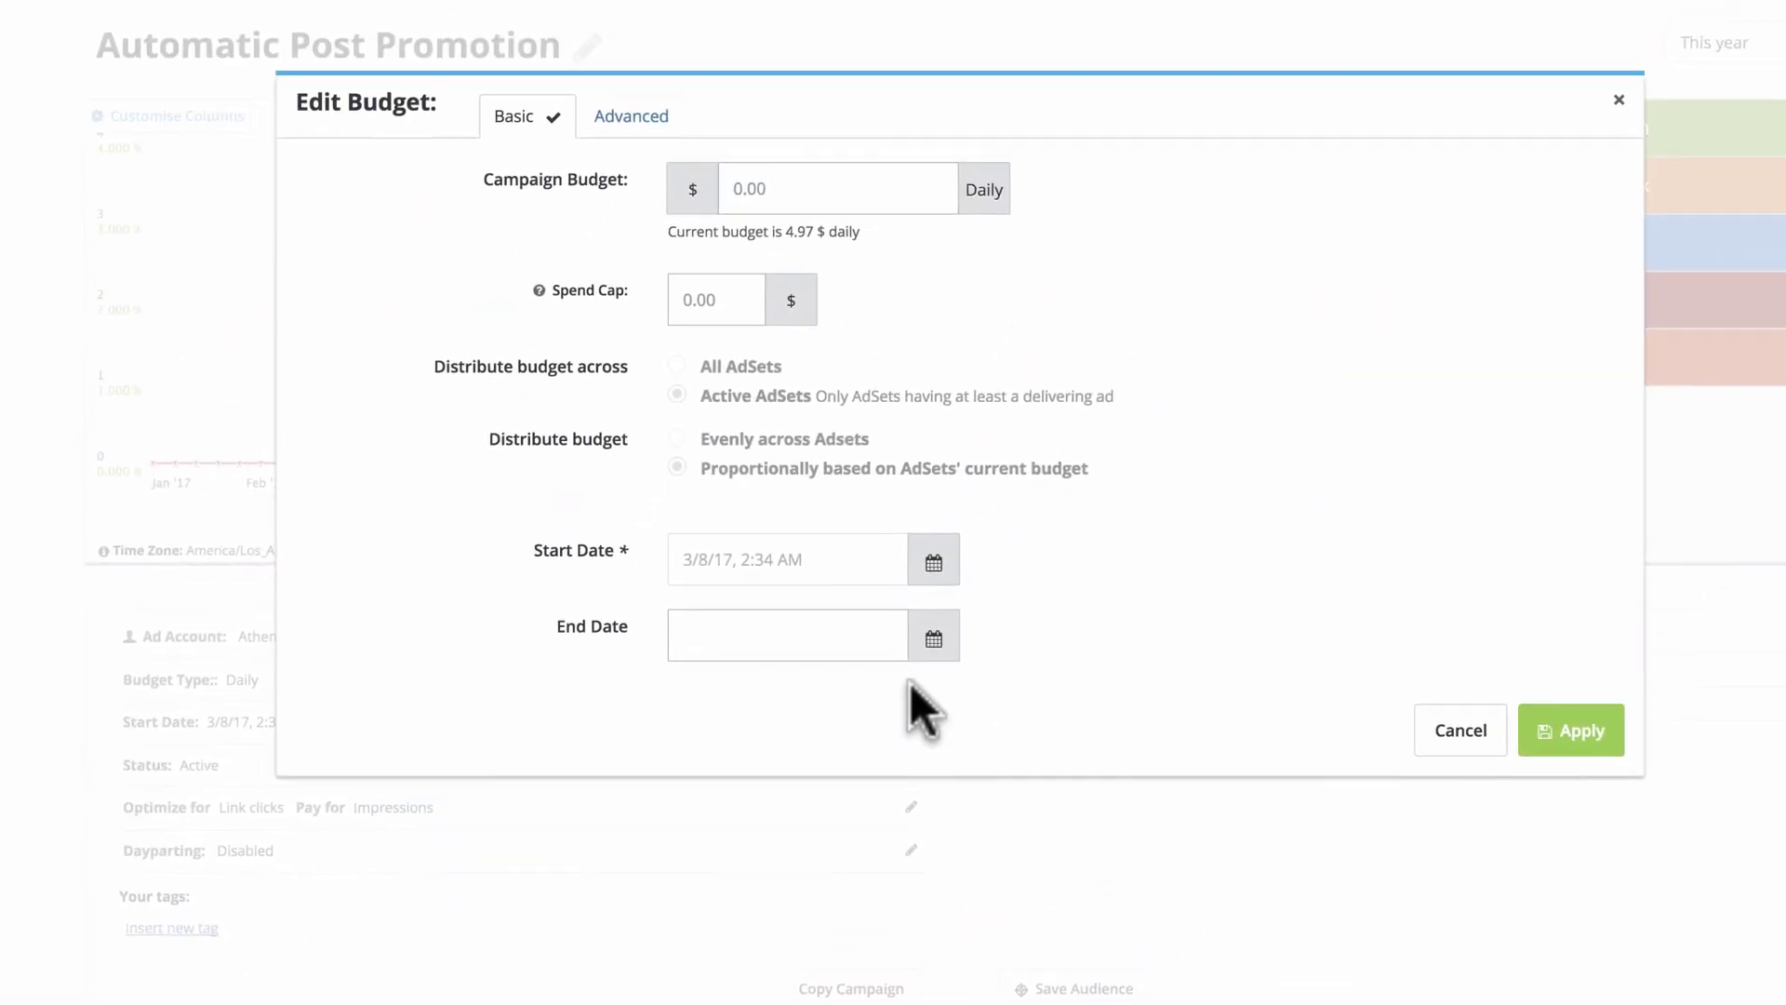
left_click(783, 212)
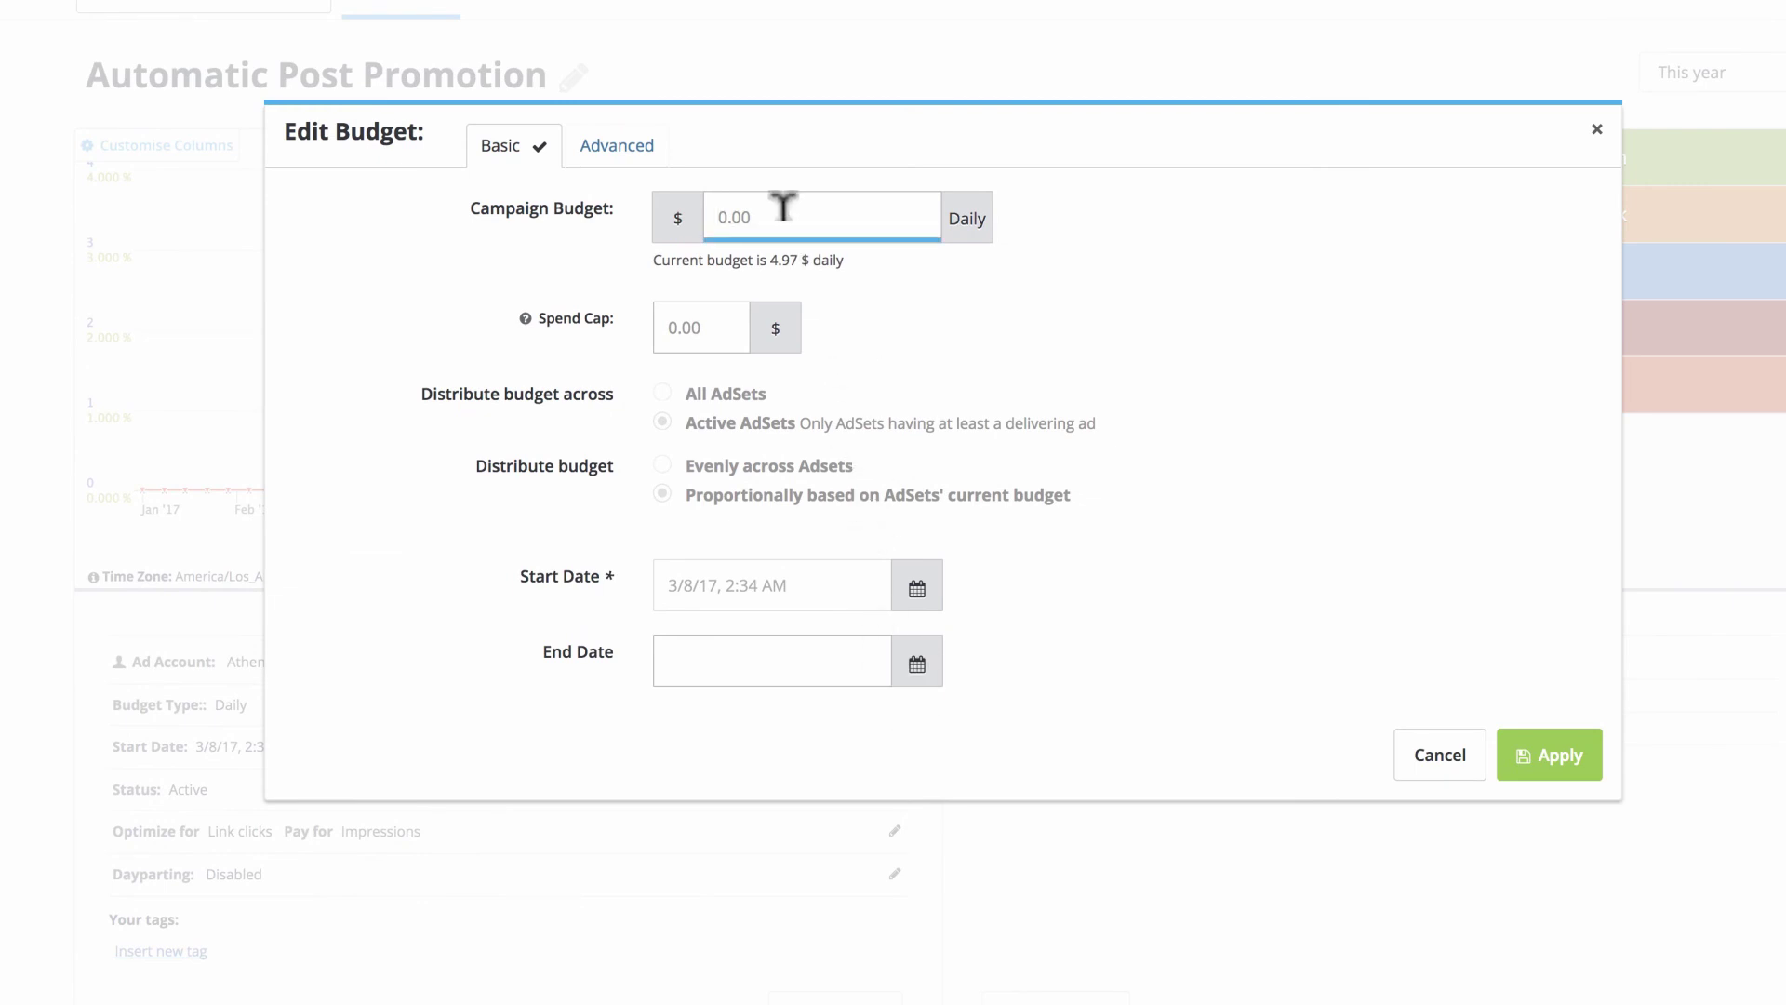